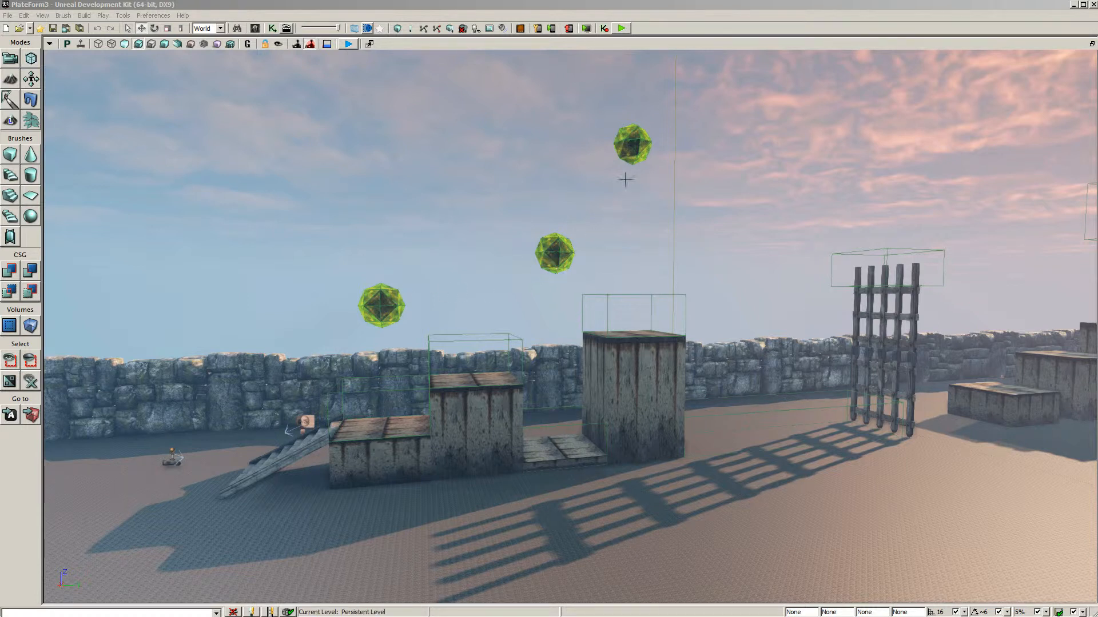
Start a play preview of the level and jump the character up the stairs side onto the first two crates
left_click(620, 29)
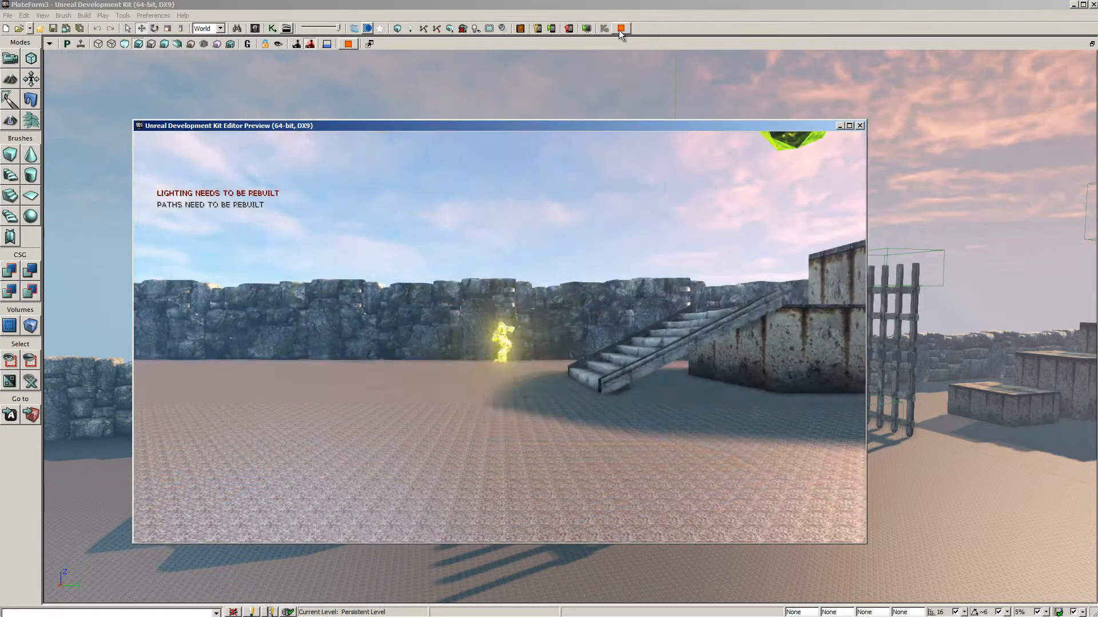
key("space")
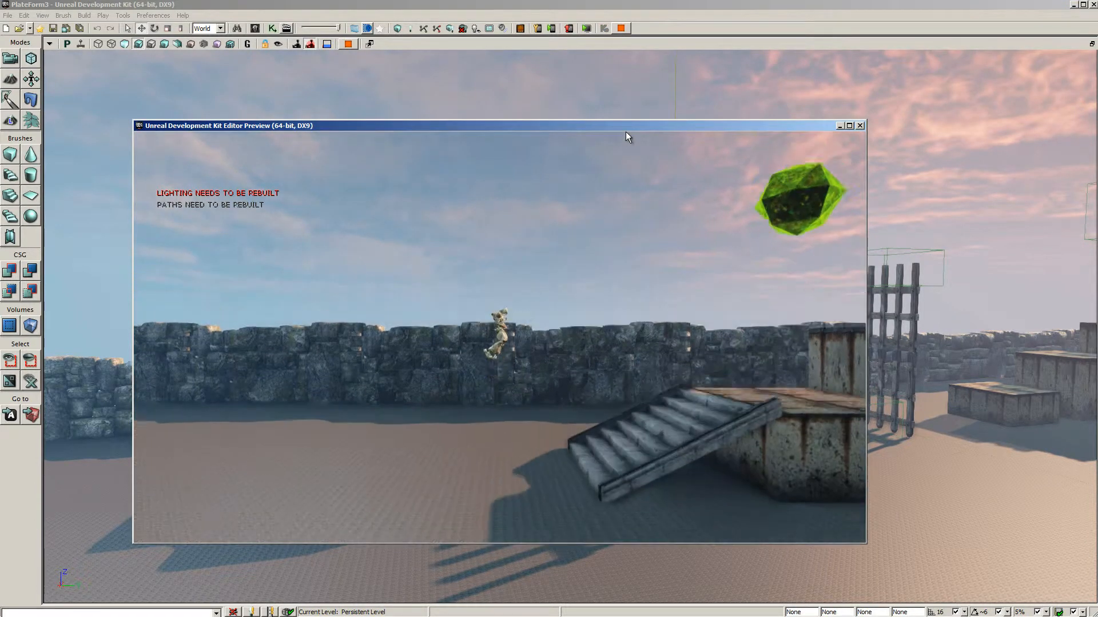
key("d")
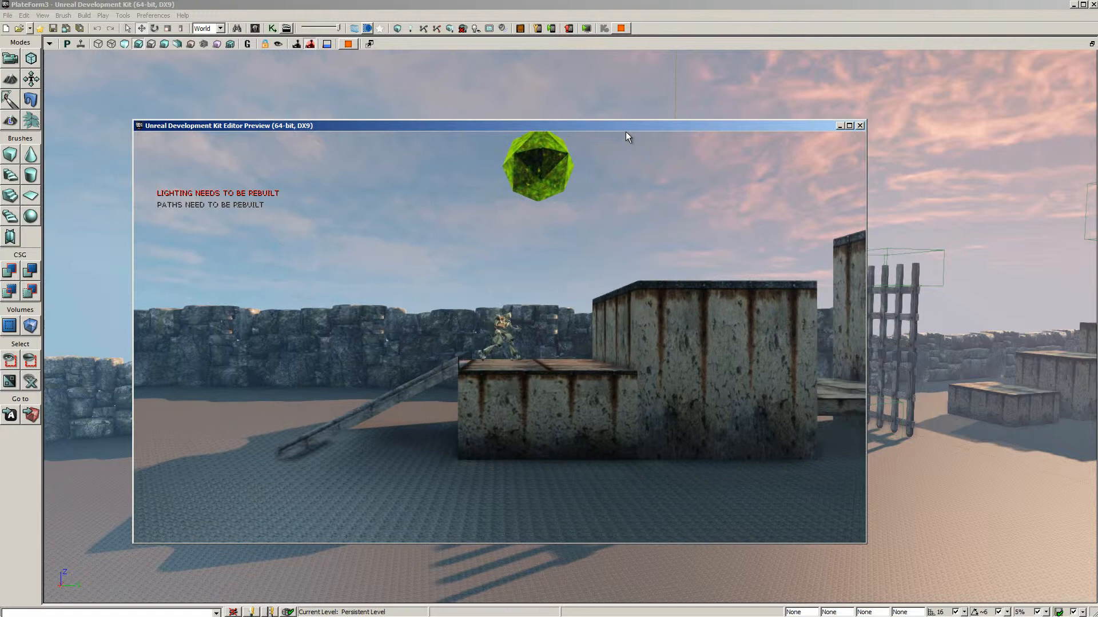
key("space")
key("d")
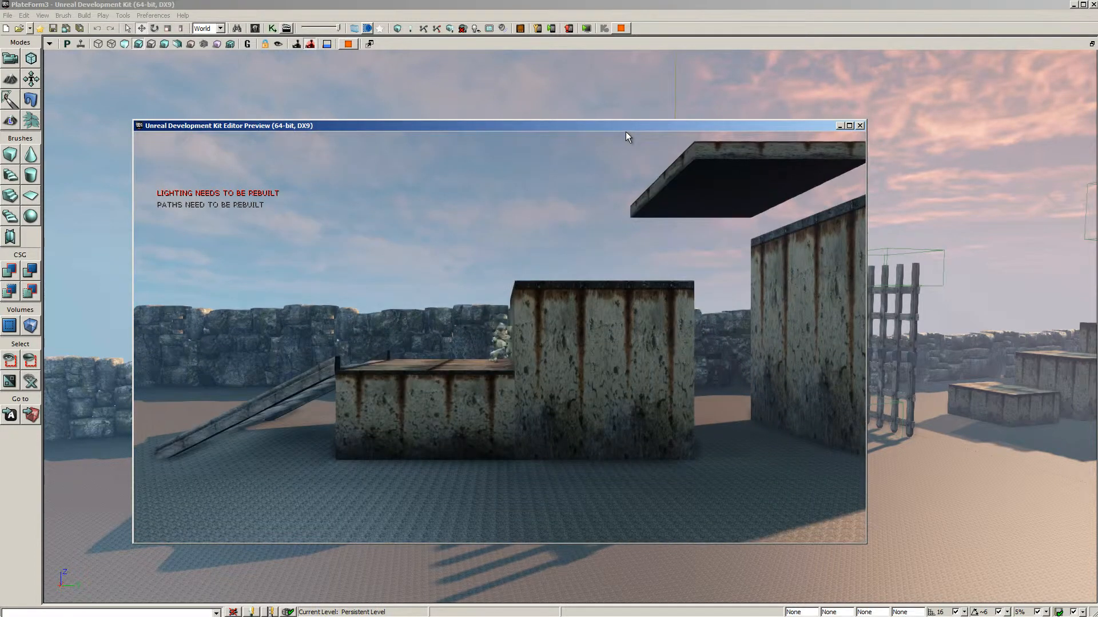
key("space")
key("d")
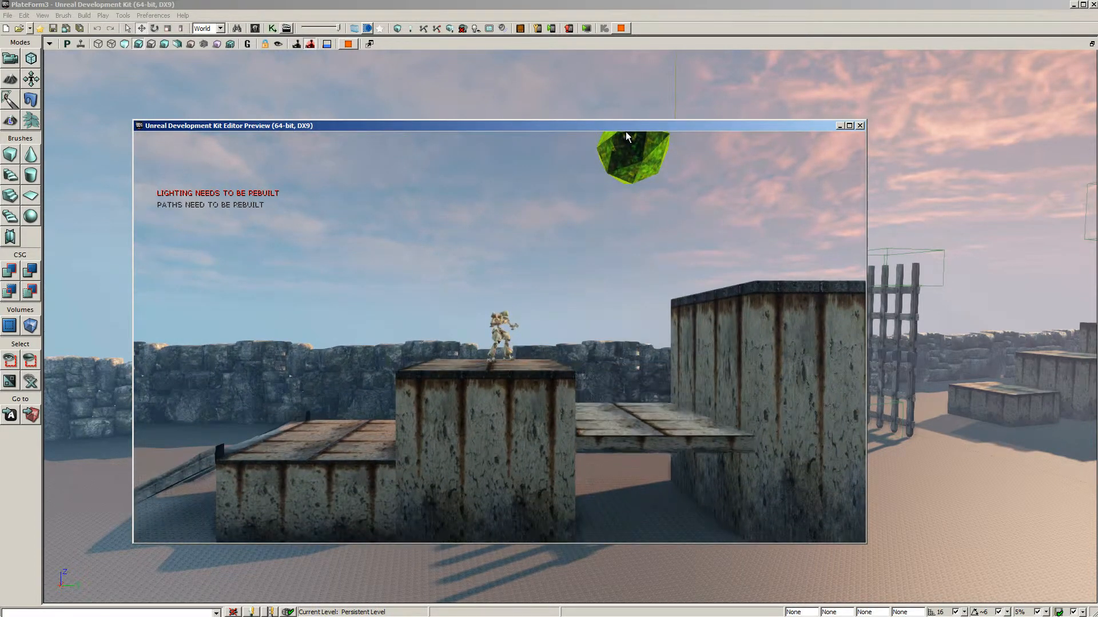
Jump the character across to the tall crate and up at the green target above it
key("d")
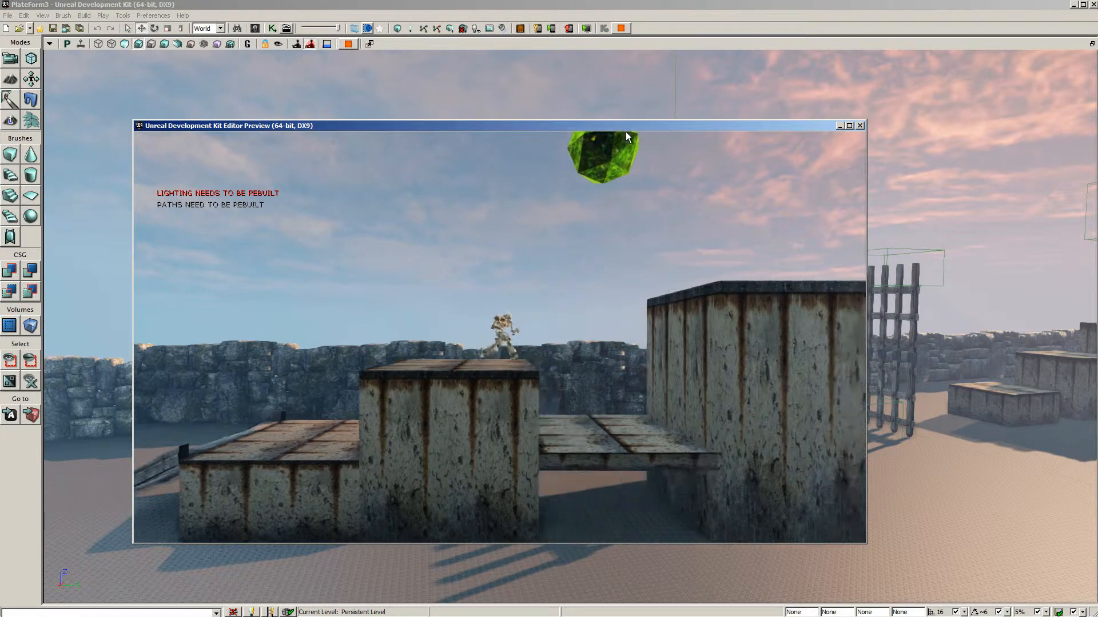
key("d")
key("space")
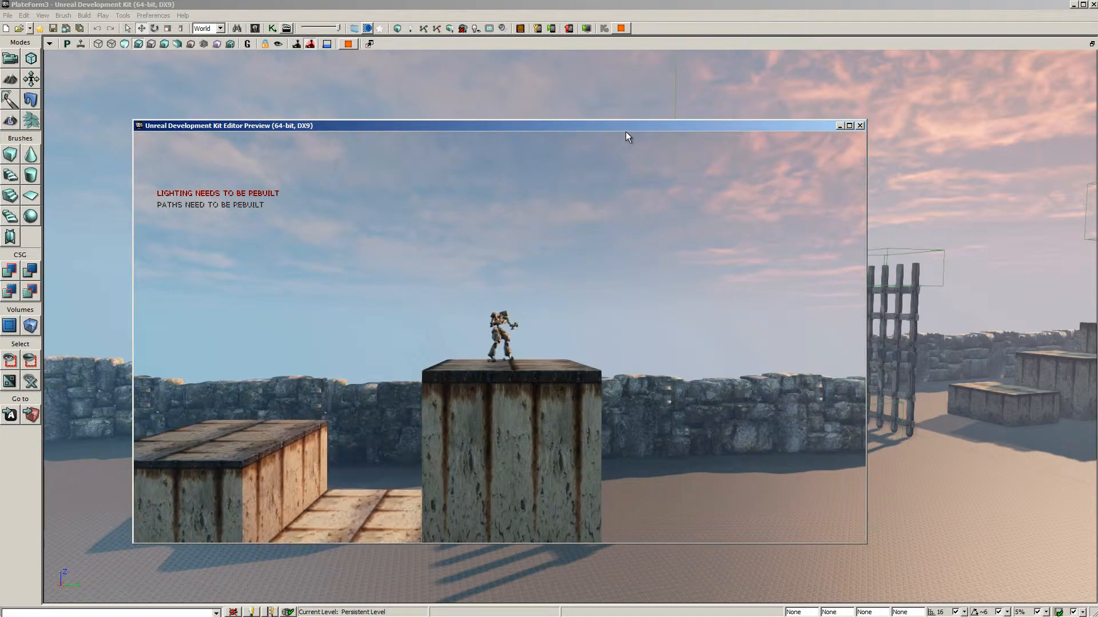
key("space")
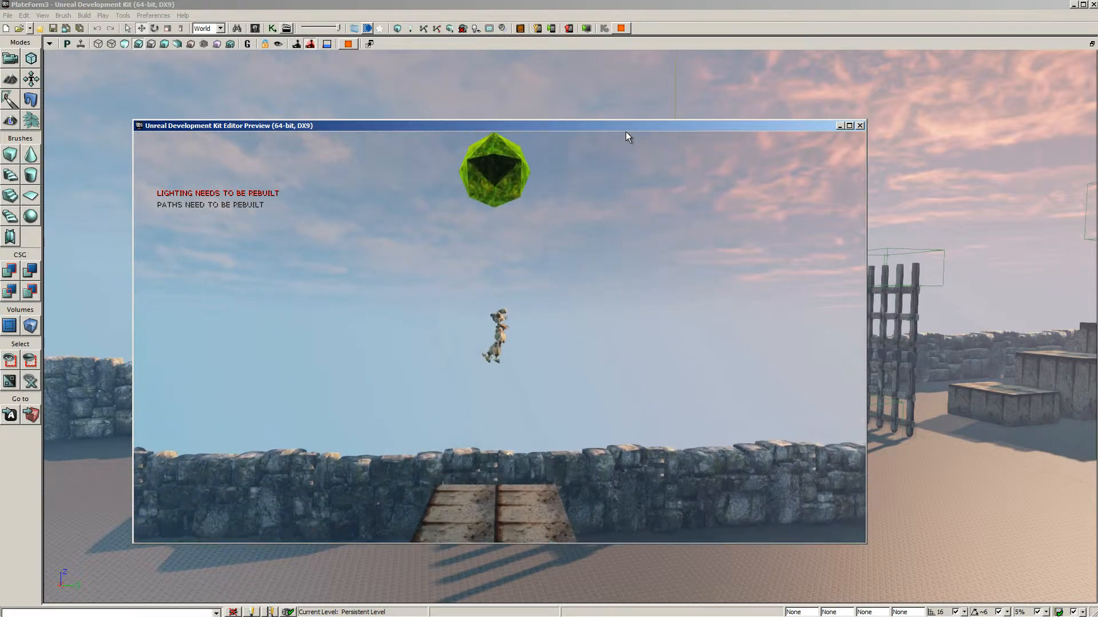
key("space")
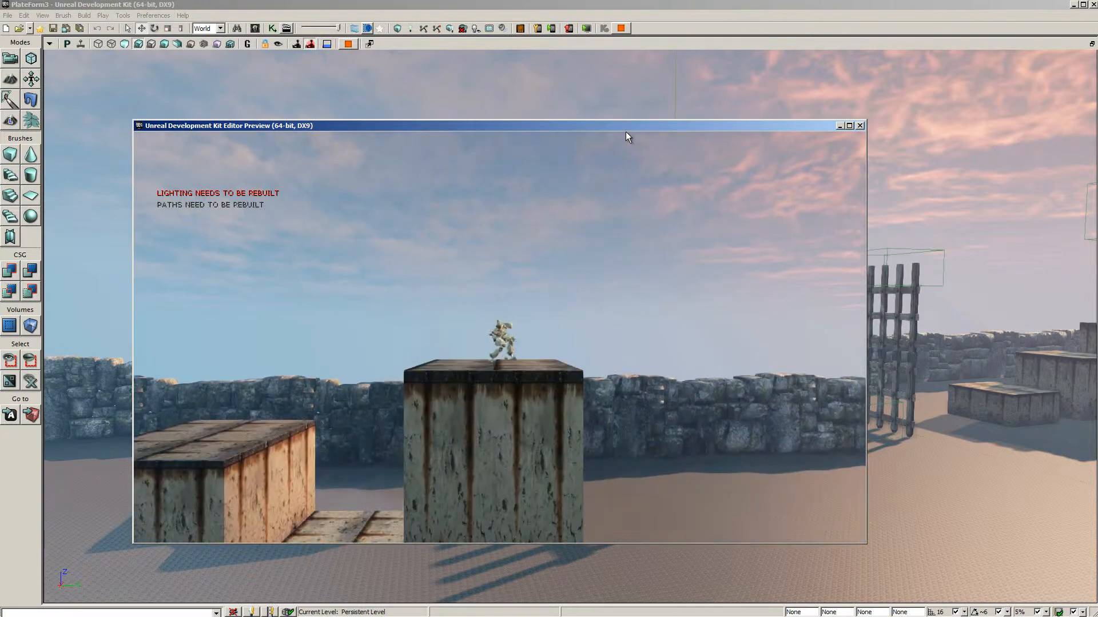
Run the character off the tall crate and through the gate to the crates beyond it
key("d")
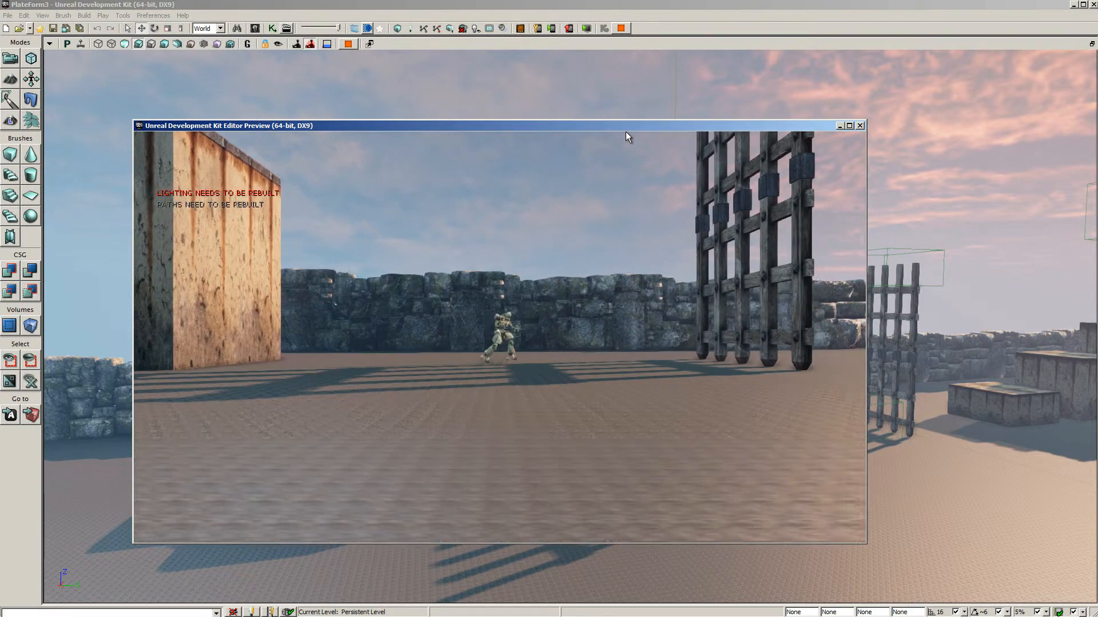
key("space")
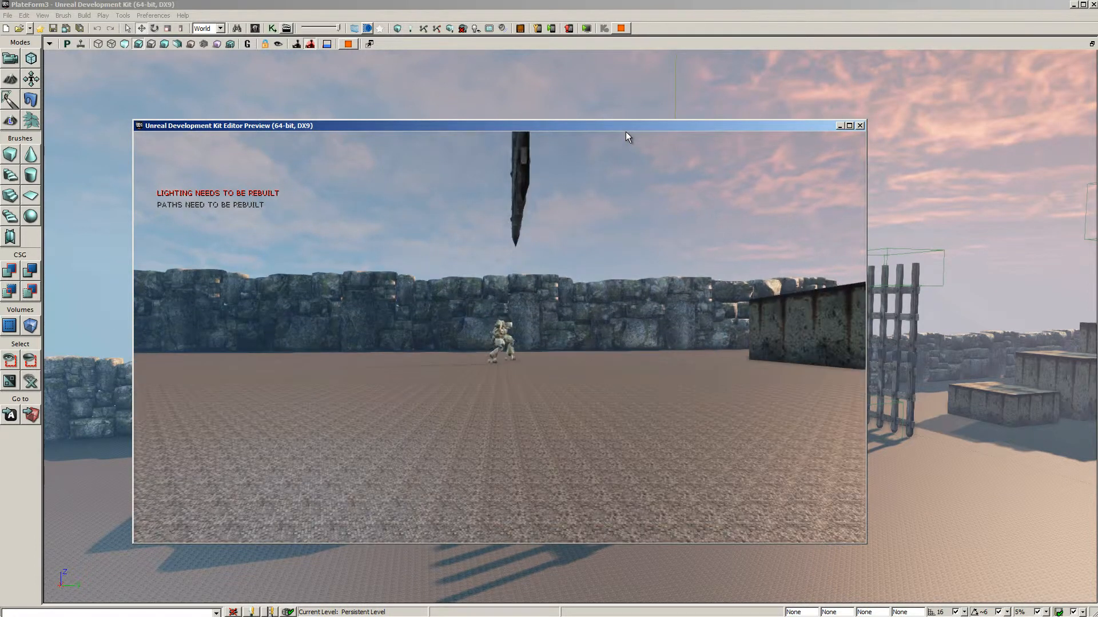
key("d")
key("space")
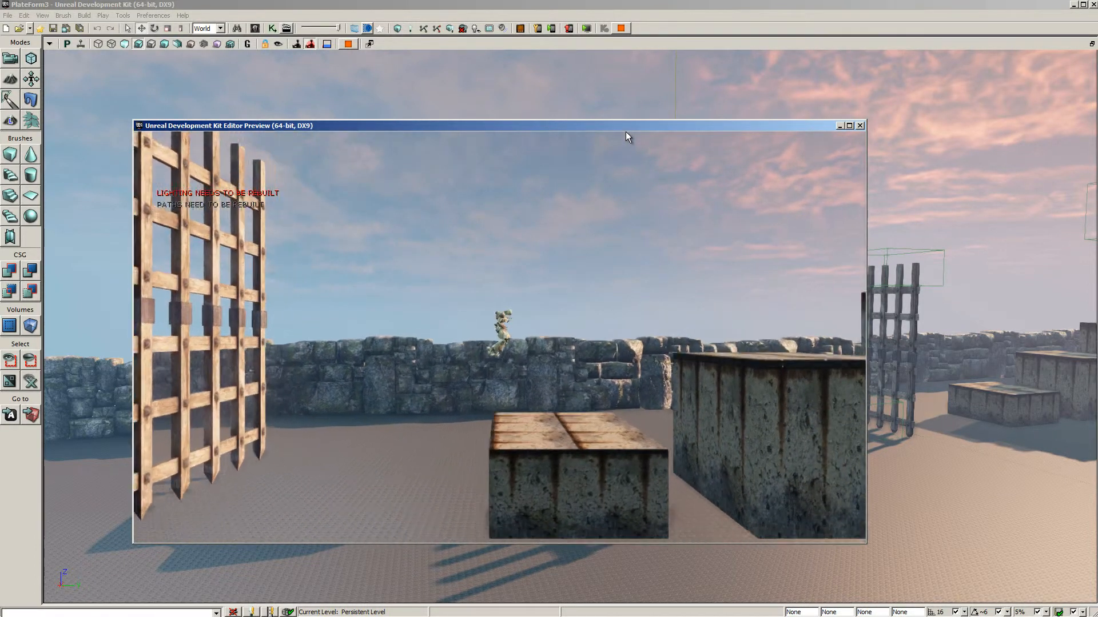
Test jumping between the three crates beyond the gate, then end the play preview
key("d")
key("space")
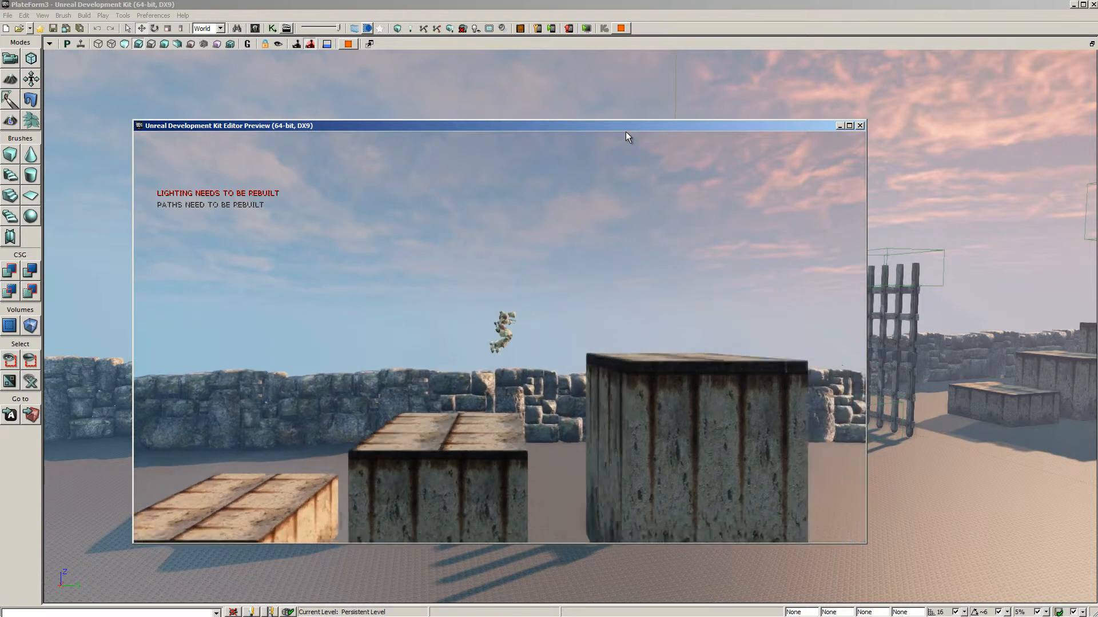
key("a")
key("space")
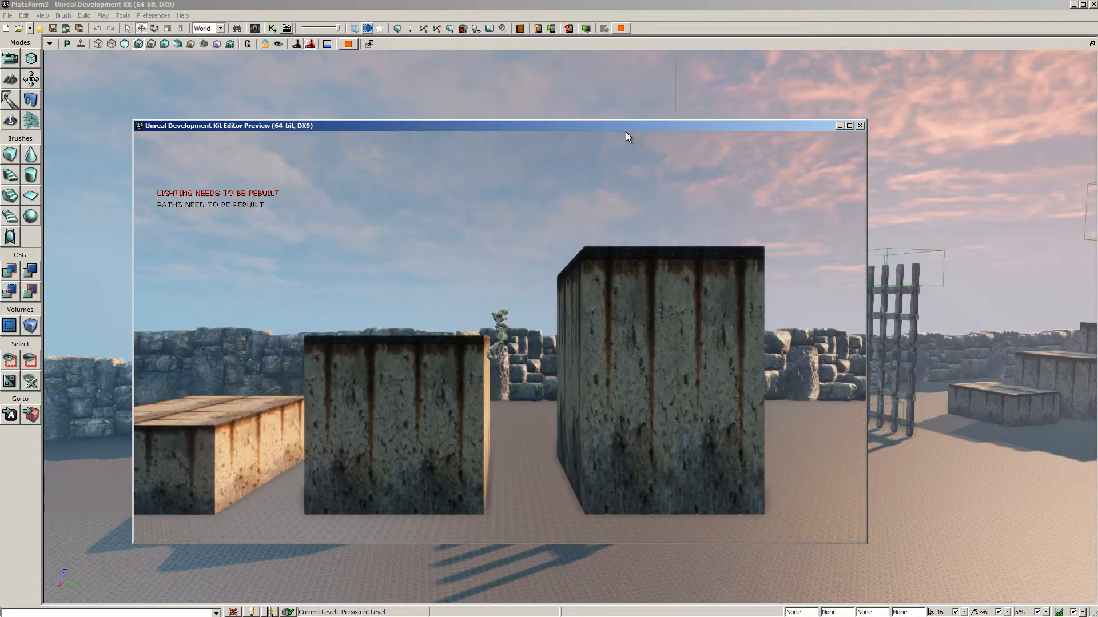
key("a")
key("space")
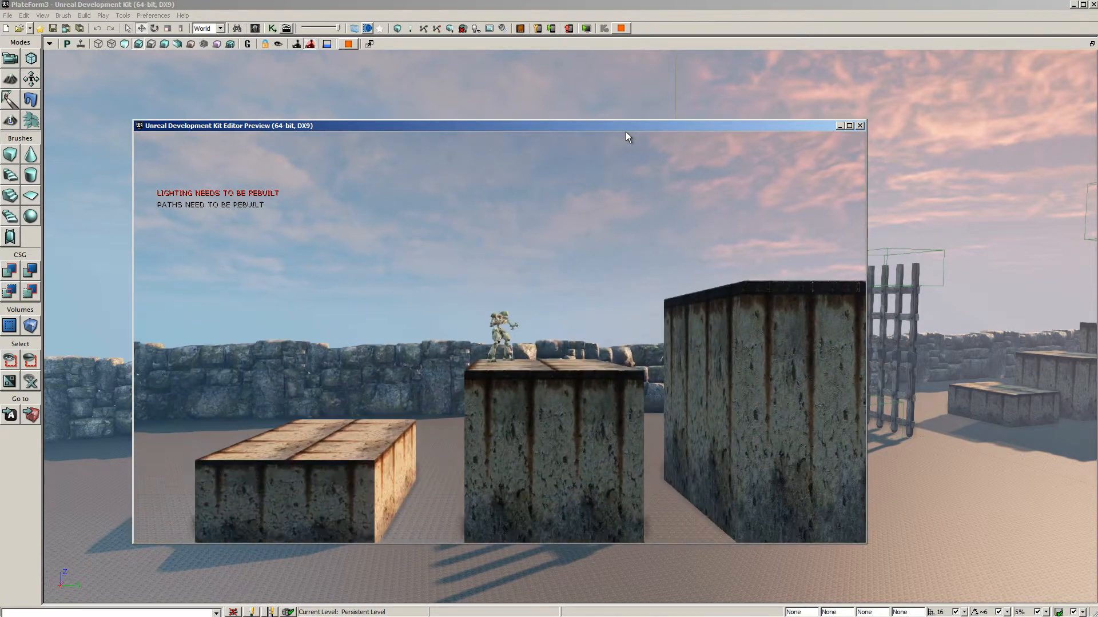
key("space")
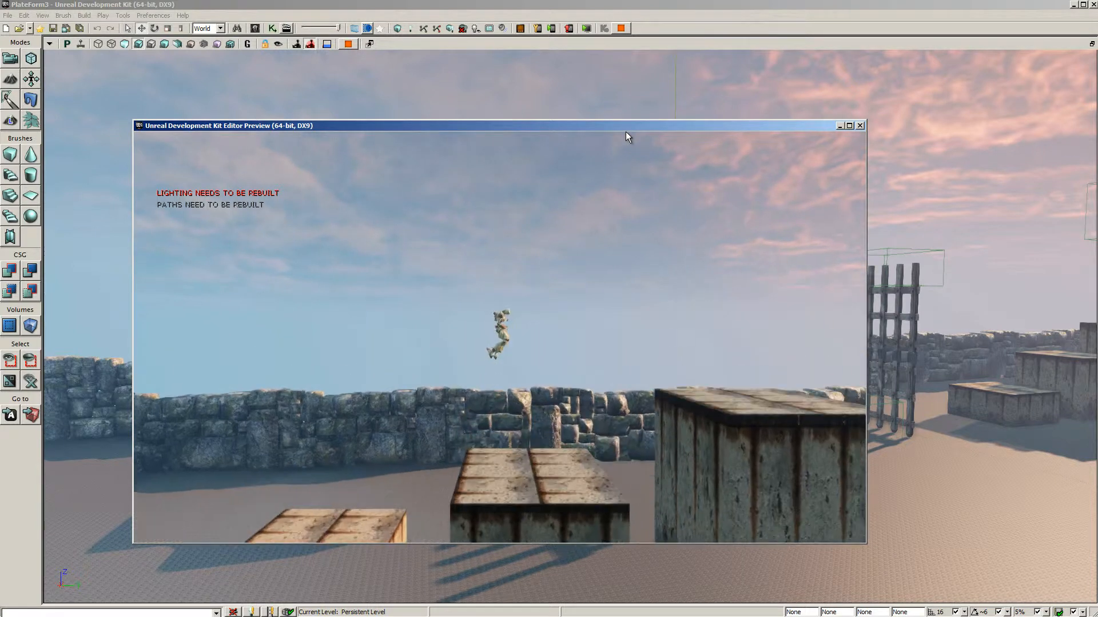
key("d")
key("space")
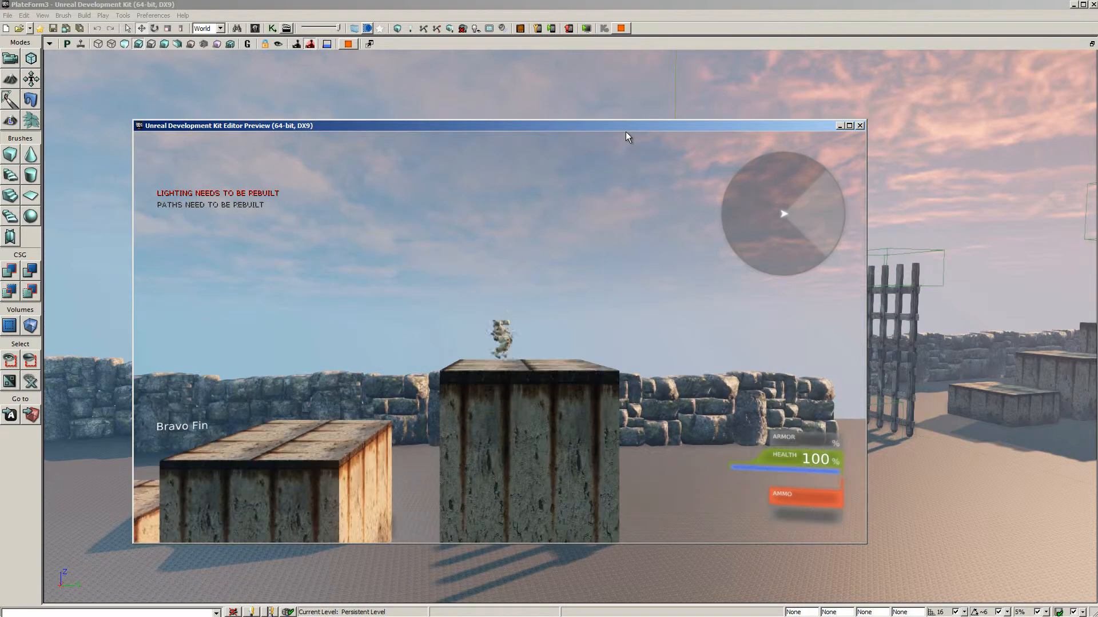
key("Escape")
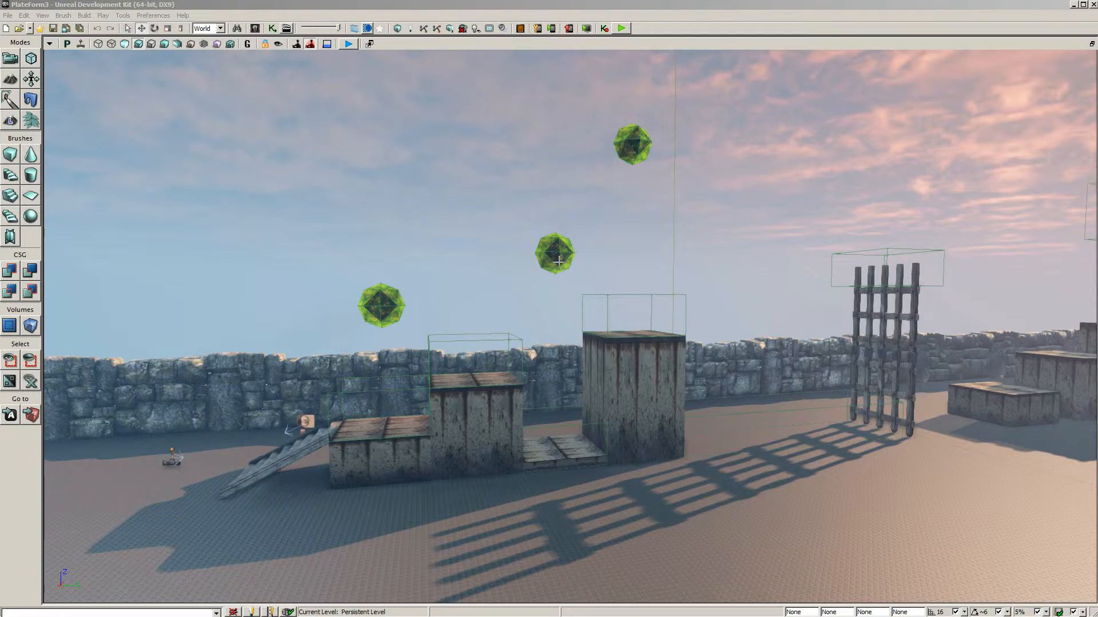
Open the level's Kismet sequence and inspect the properties of the Cible2 trigger touch event
left_click(272, 28)
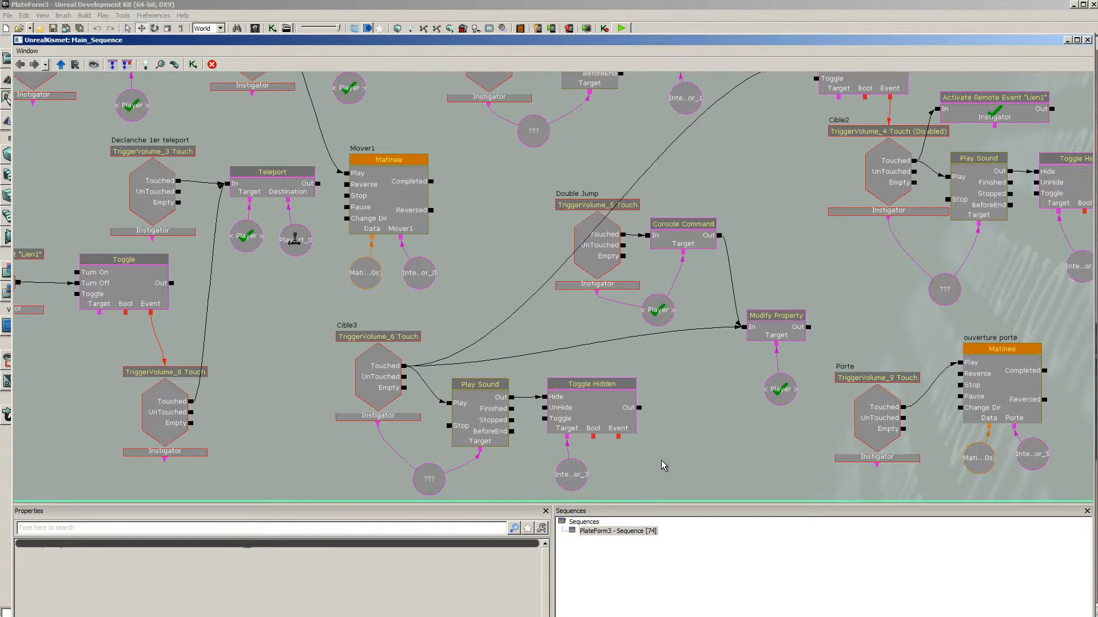
left_click_drag(676, 420, 628, 485)
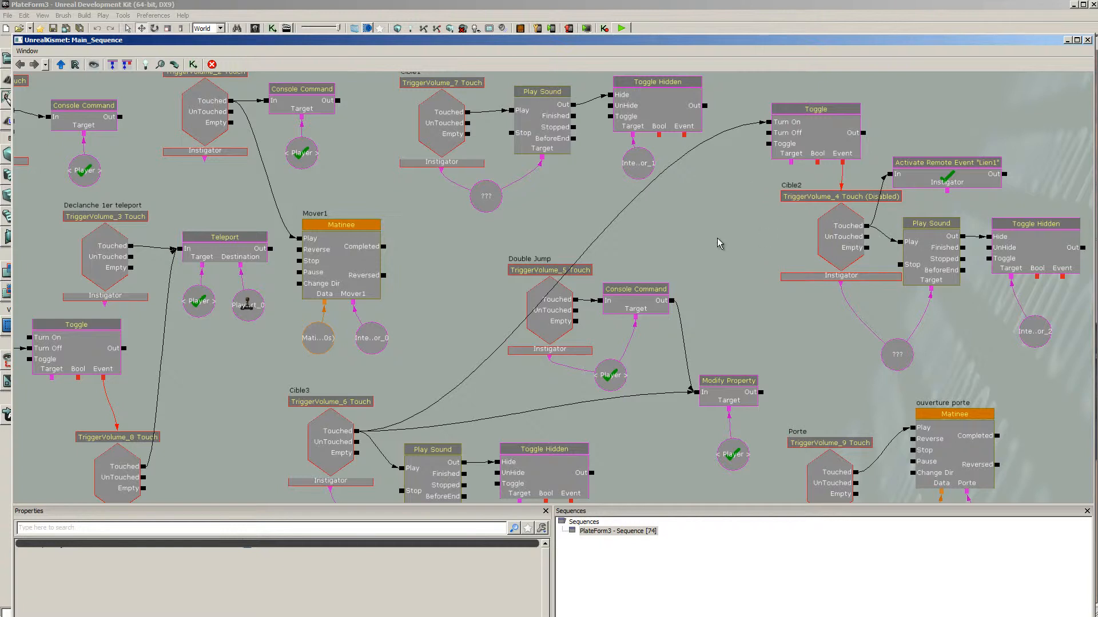
left_click_drag(717, 238, 681, 228)
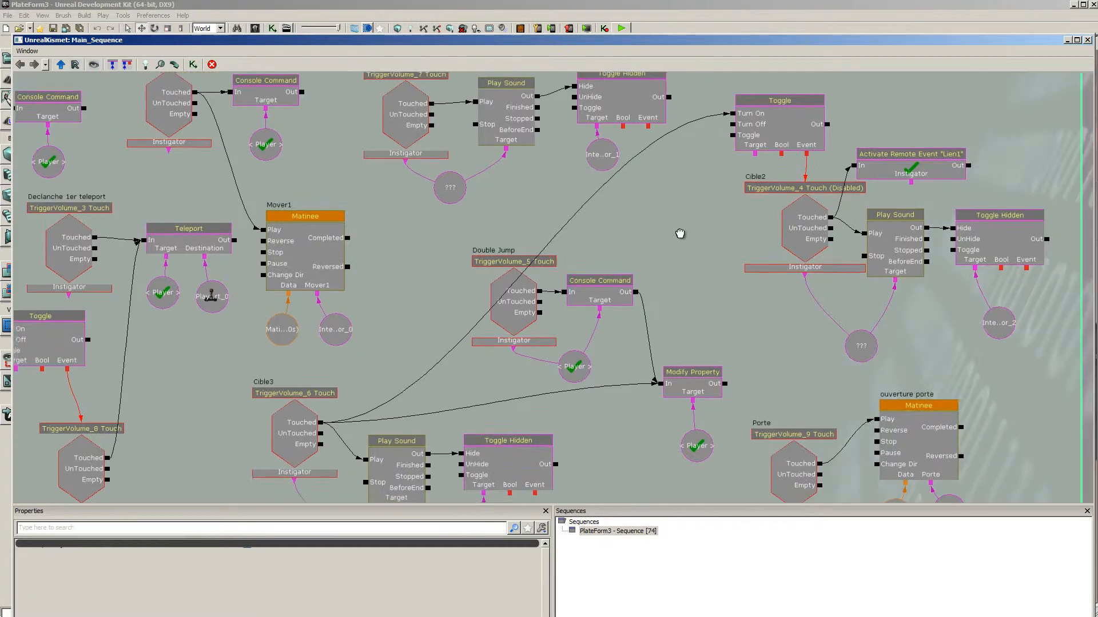
left_click(799, 230)
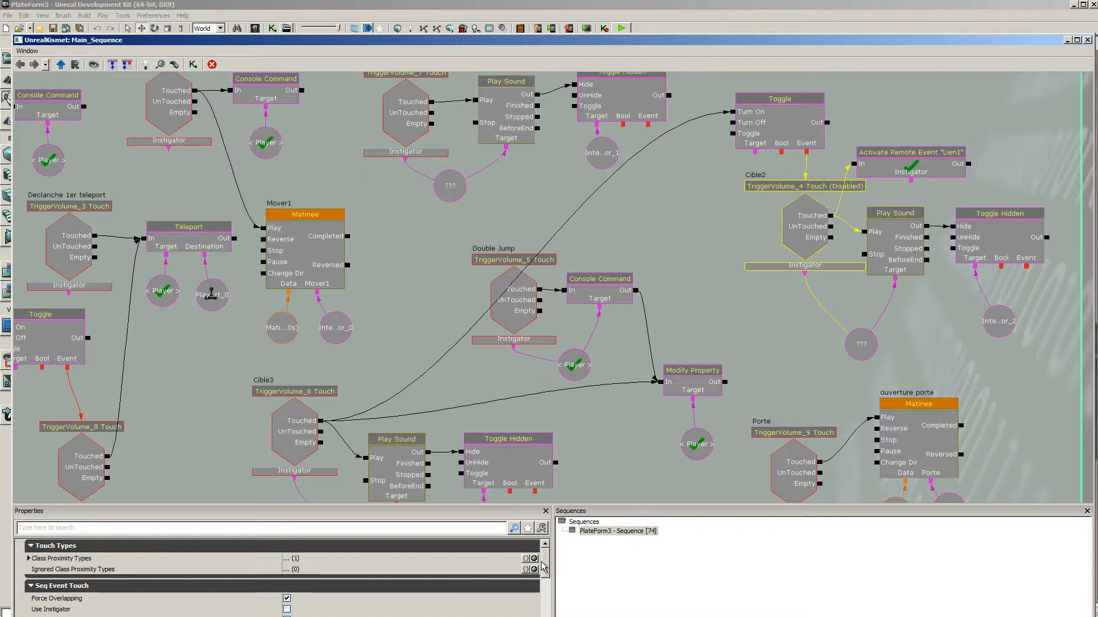
scroll(545, 565, "down", 6)
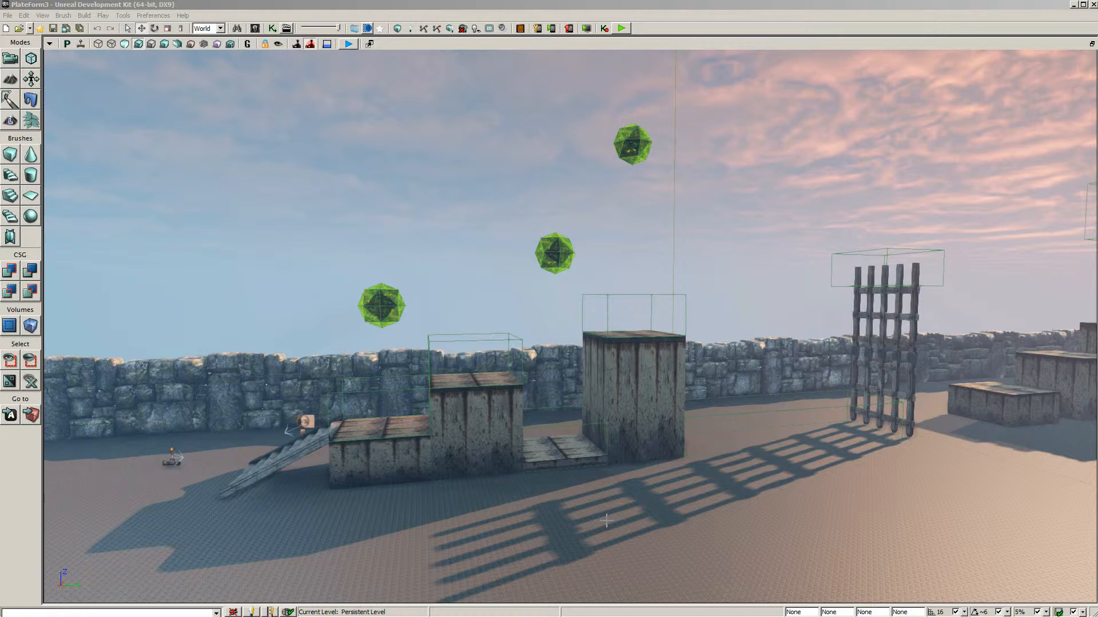
Find the gate's static mesh, SM_Gate_02, in the Content Browser from the gate in the level
left_click_drag(867, 524, 892, 506)
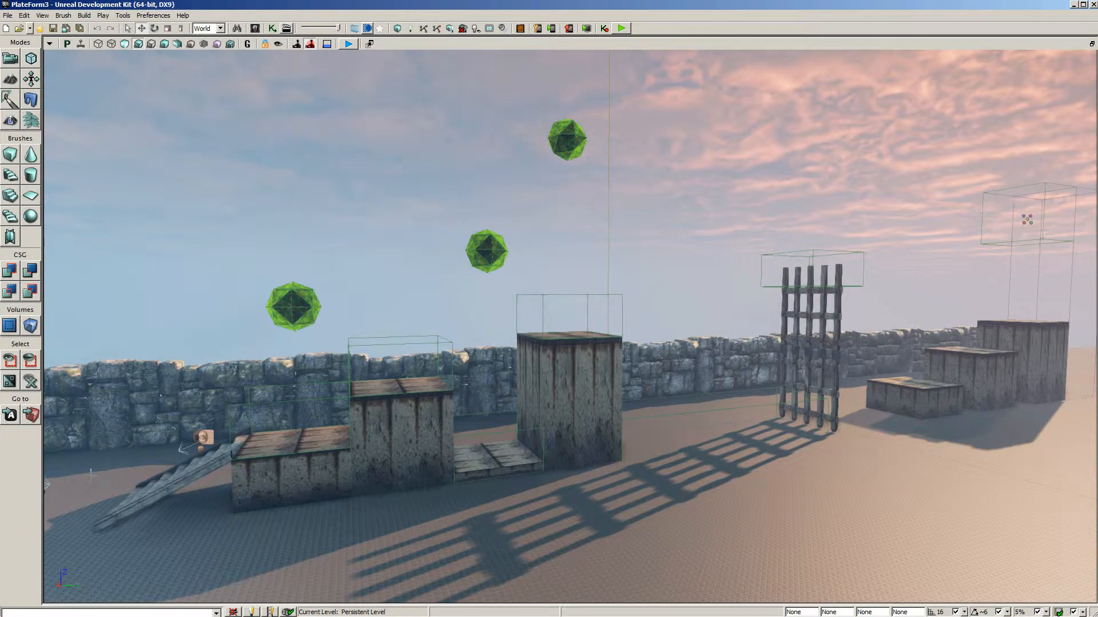
left_click_drag(90, 473, 76, 475)
left_click_drag(787, 531, 812, 517)
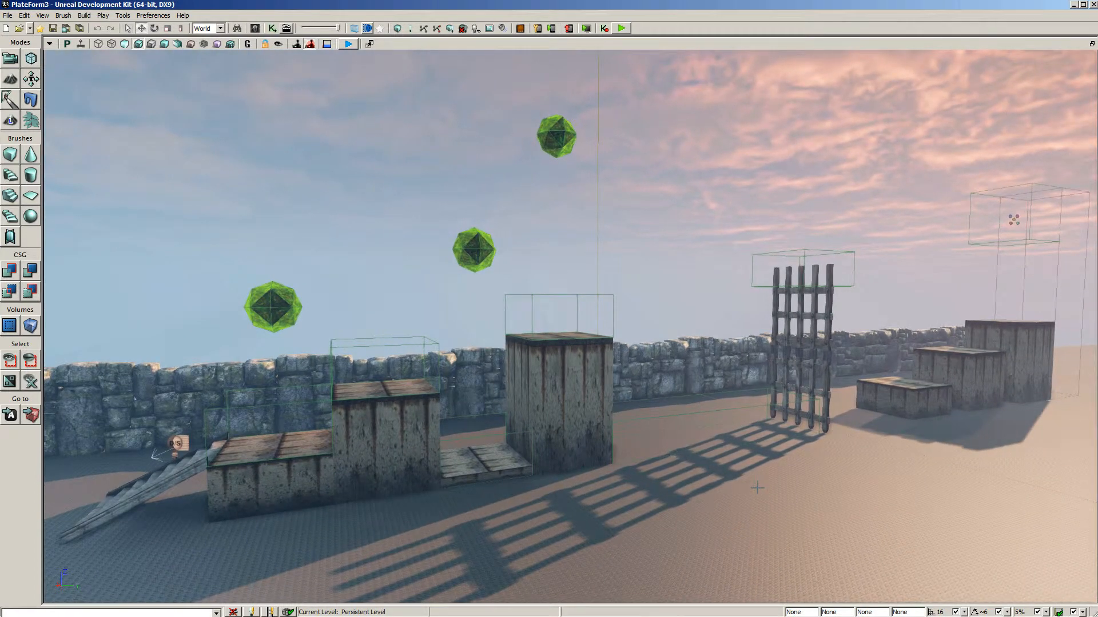
left_click_drag(793, 453, 916, 324)
right_click_drag(916, 324, 810, 481)
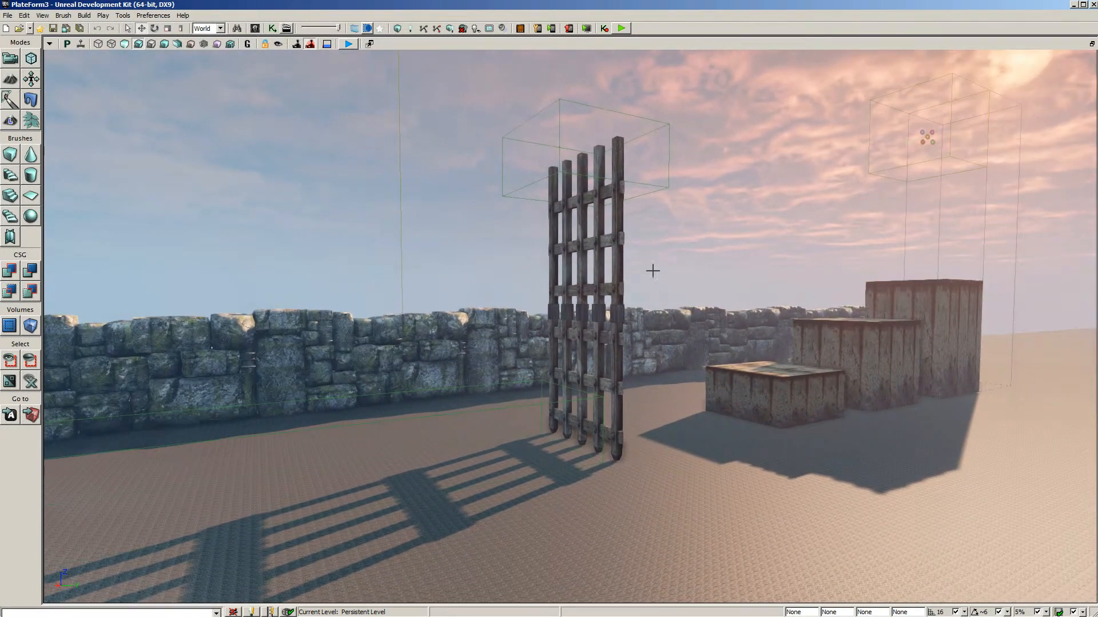
right_click(603, 240)
left_click(656, 249)
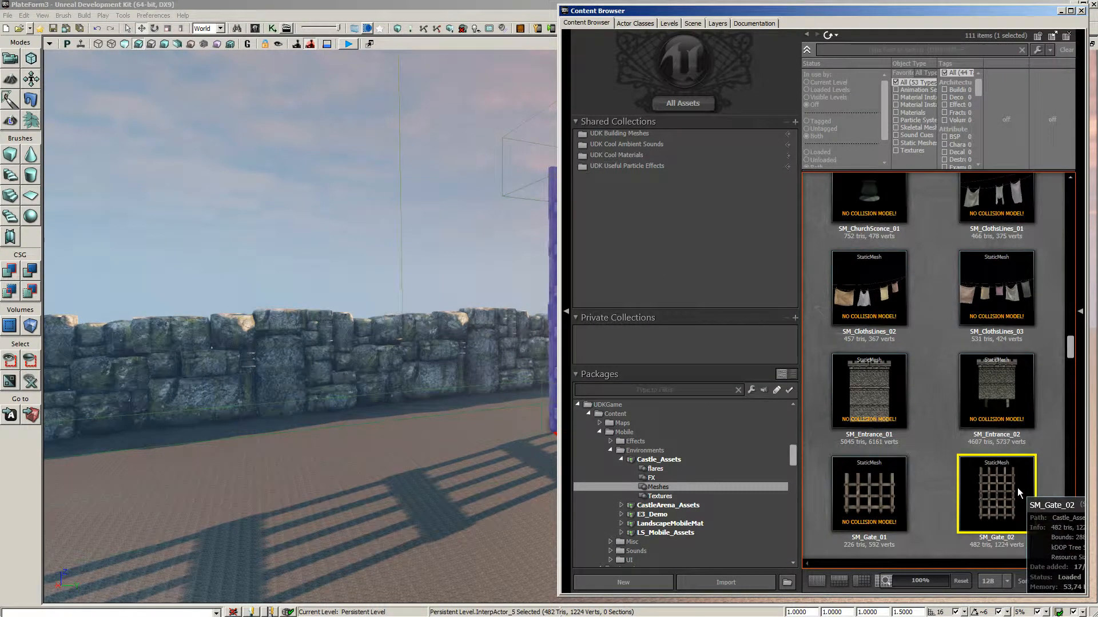
left_click(1082, 12)
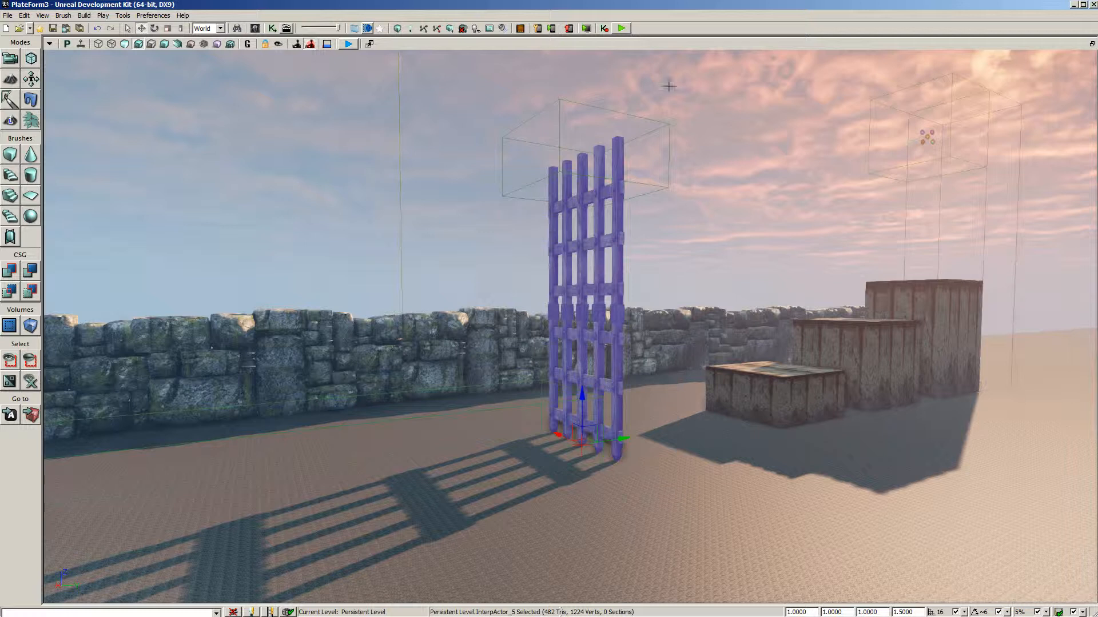
Select the trigger volume above the gate and examine the Porte trigger's connections in Kismet
left_click(581, 105)
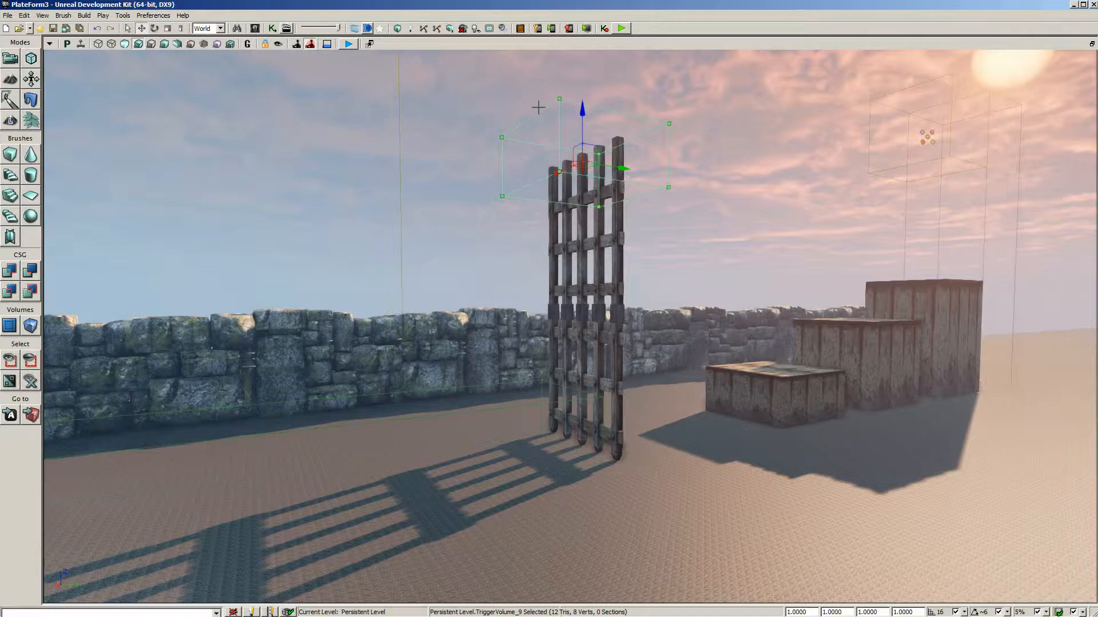
left_click(273, 28)
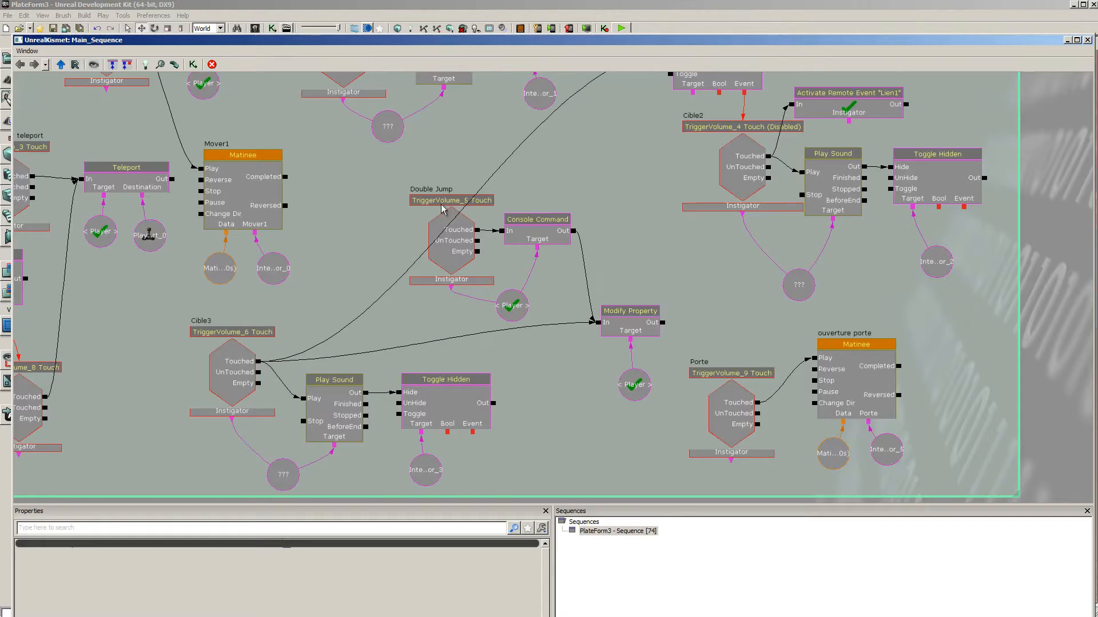
left_click_drag(634, 413, 500, 415)
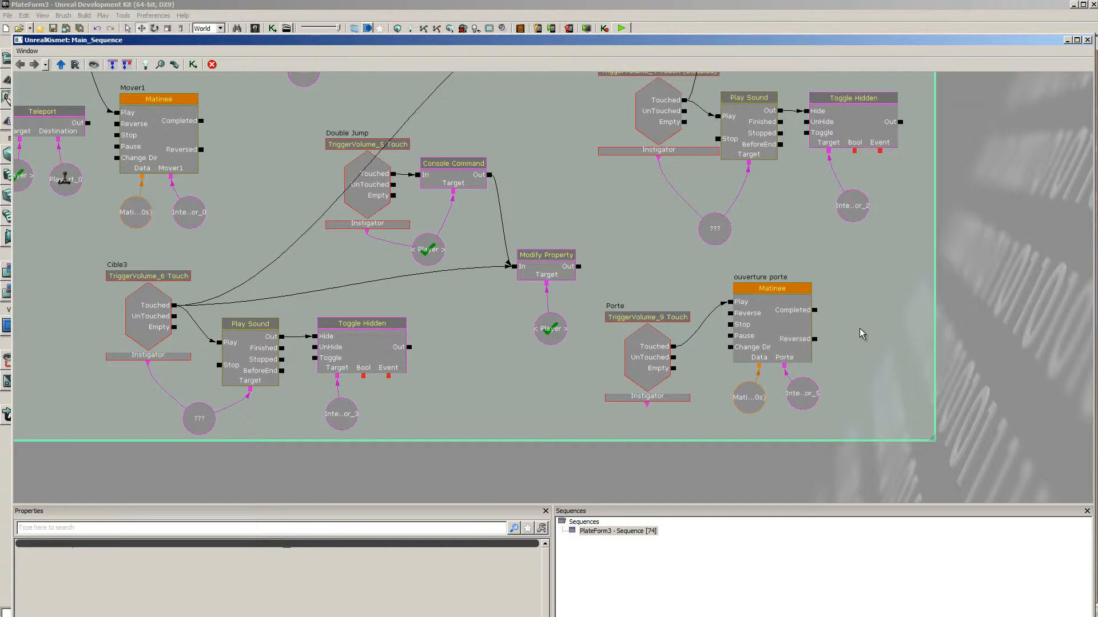
left_click_drag(482, 389, 610, 417)
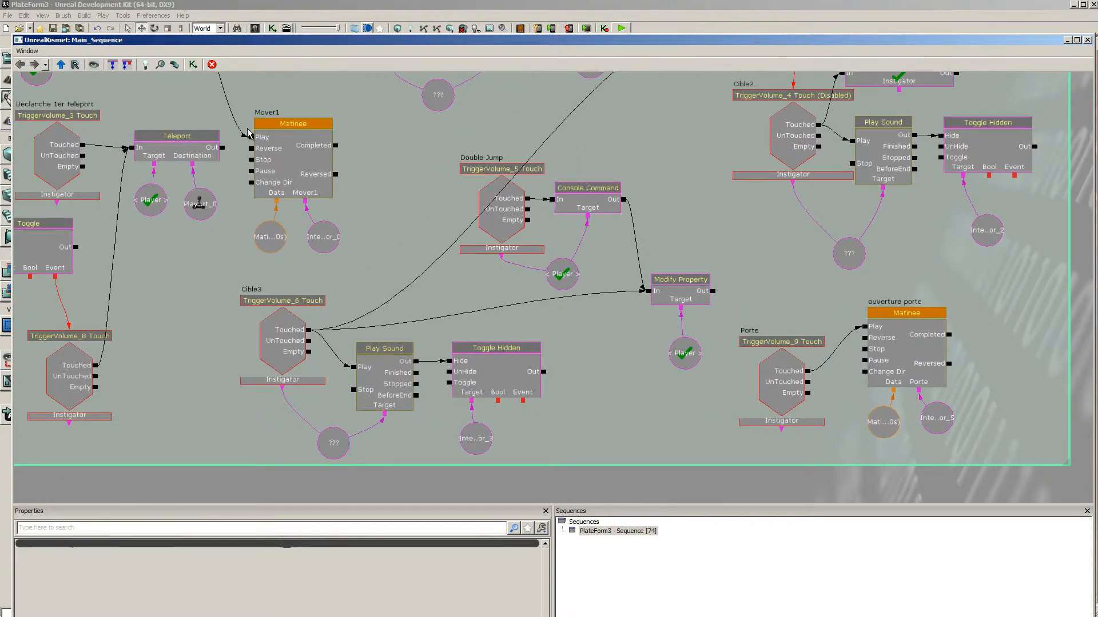
Open the "ouverture porte" Matinee, play the gate's movement animation, and close the Matinee editor
double_click(906, 346)
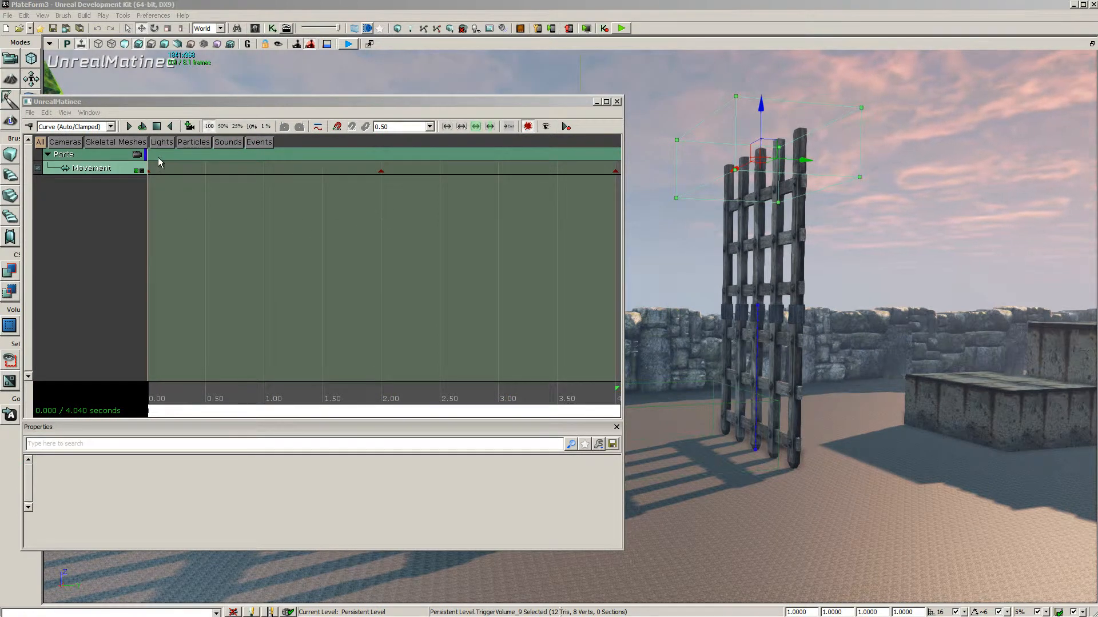
left_click(143, 127)
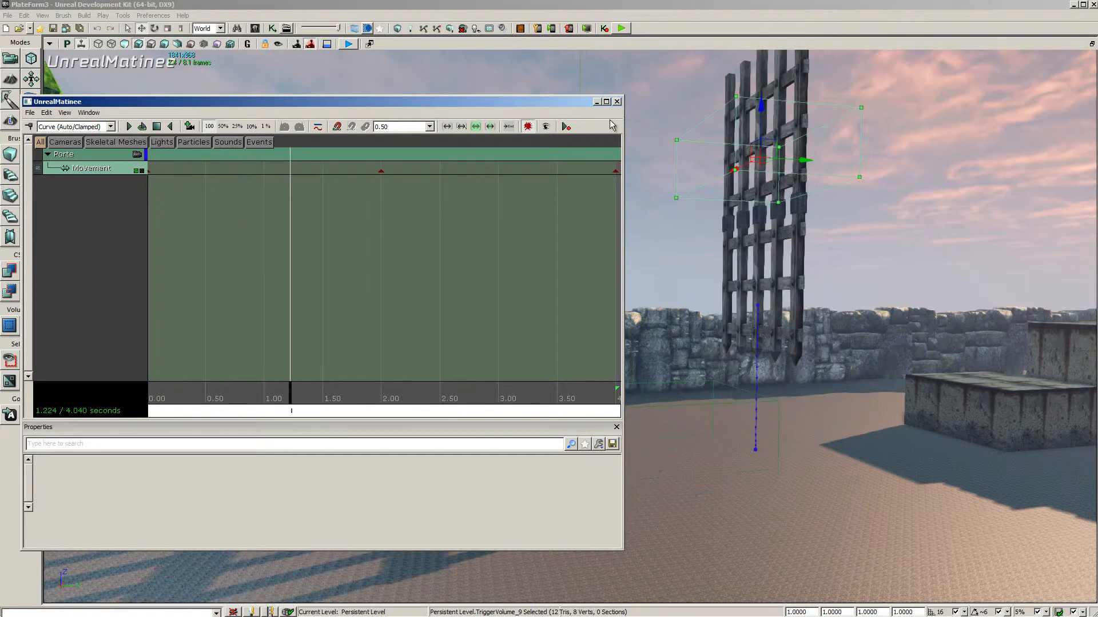
left_click(616, 101)
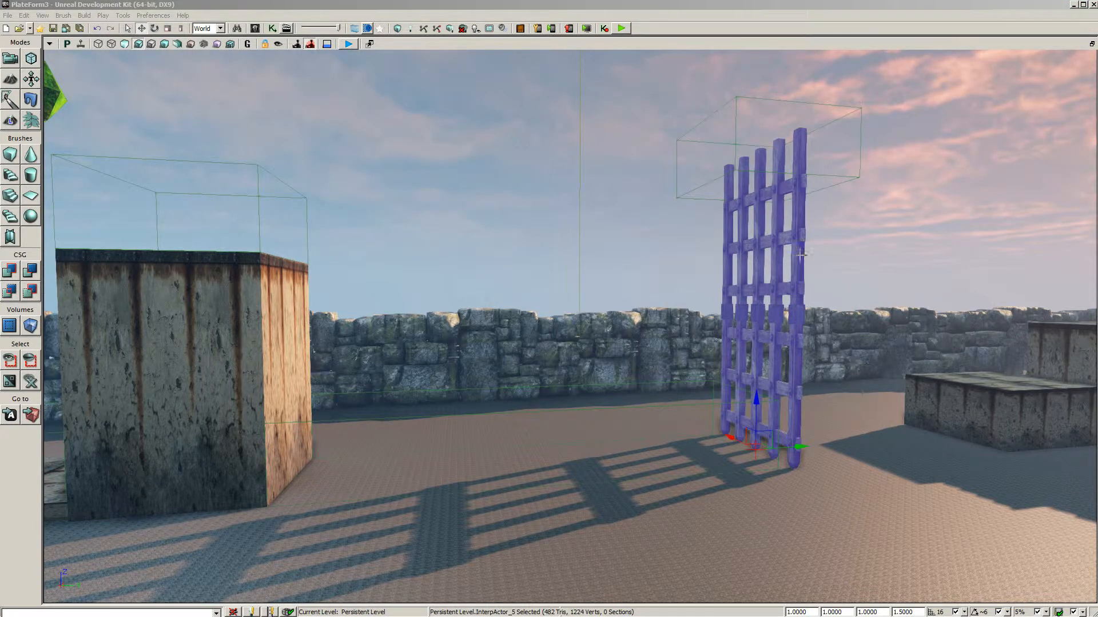
Show the level in wireframe and return the perspective view to lit shading
left_click(97, 43)
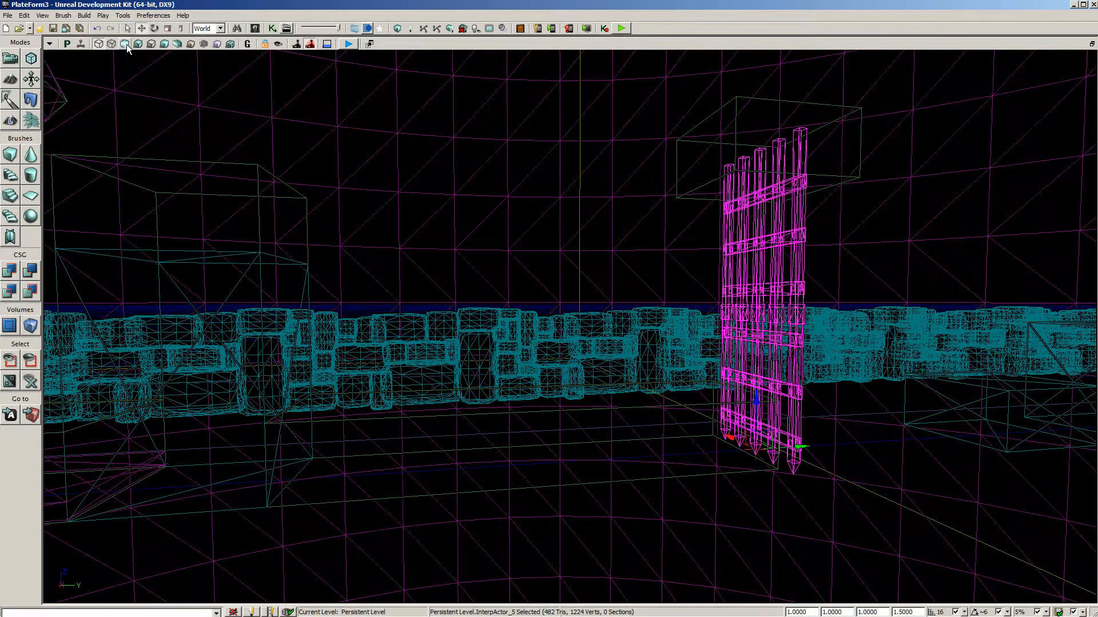
left_click(137, 46)
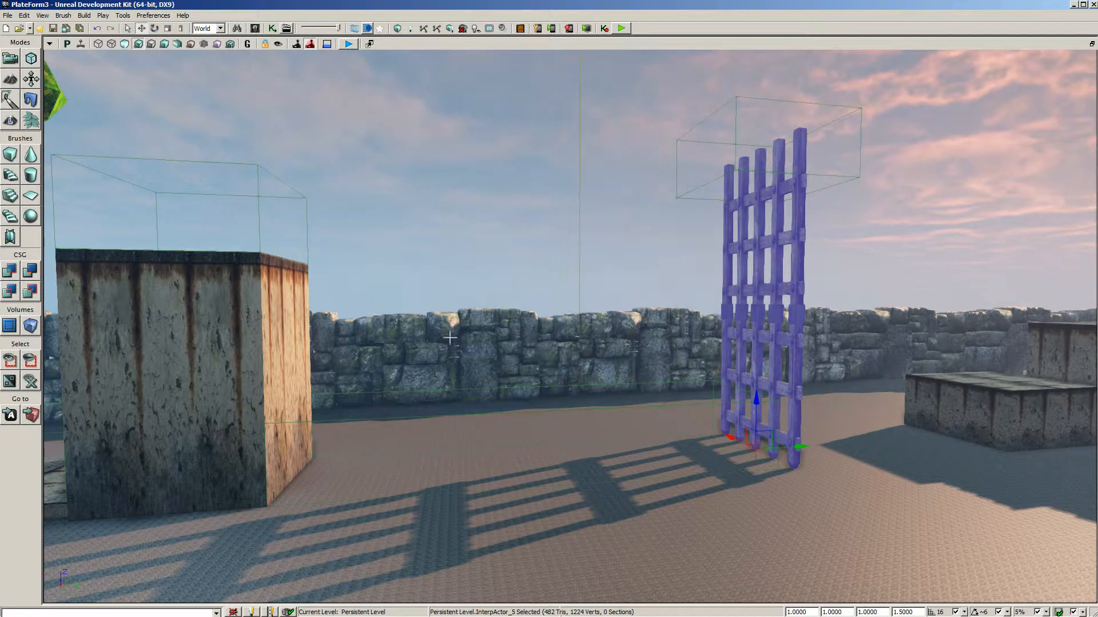
mouse_move(587, 550)
left_mouse_down()
mouse_move(539, 564)
mouse_move(583, 551)
left_mouse_up()
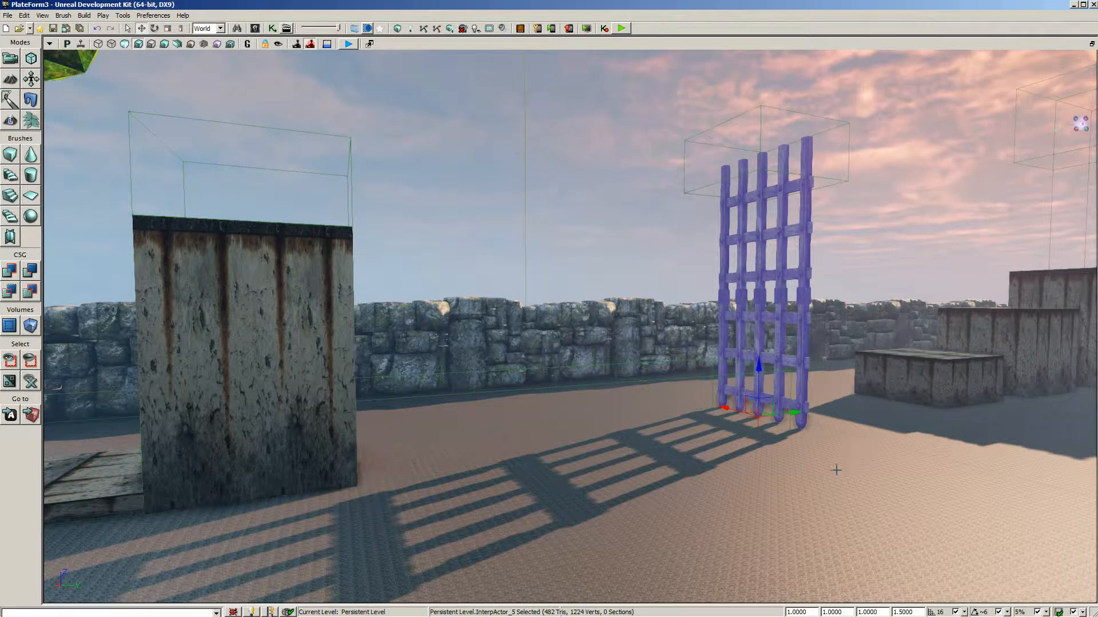
Open the gate's InterpActor properties, inspect its collision settings, and close them
left_click_drag(819, 497, 829, 478)
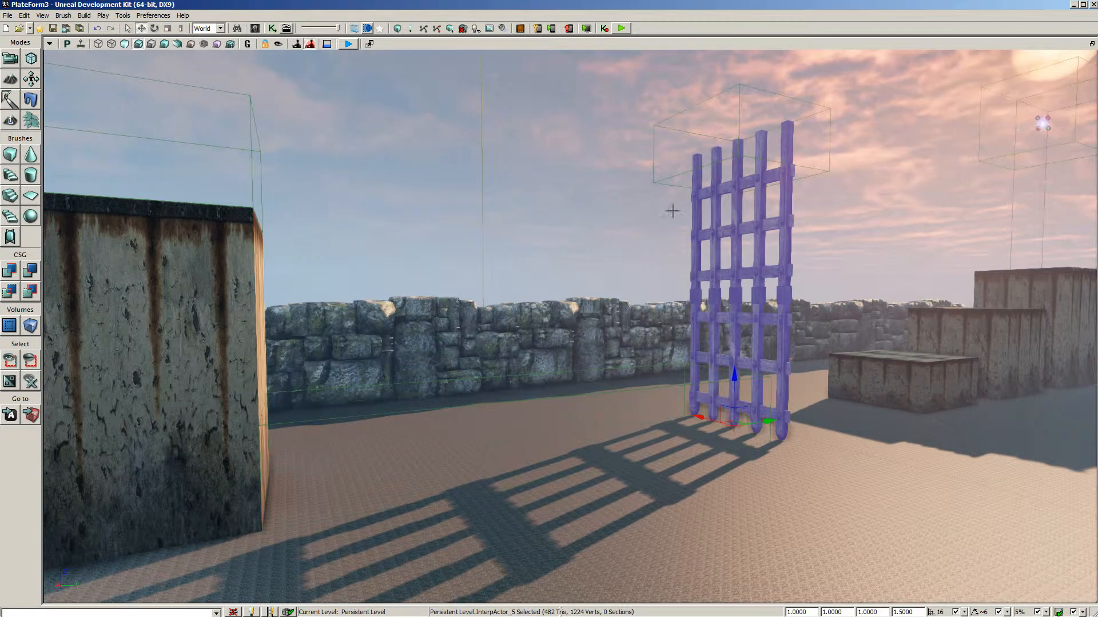
double_click(749, 224)
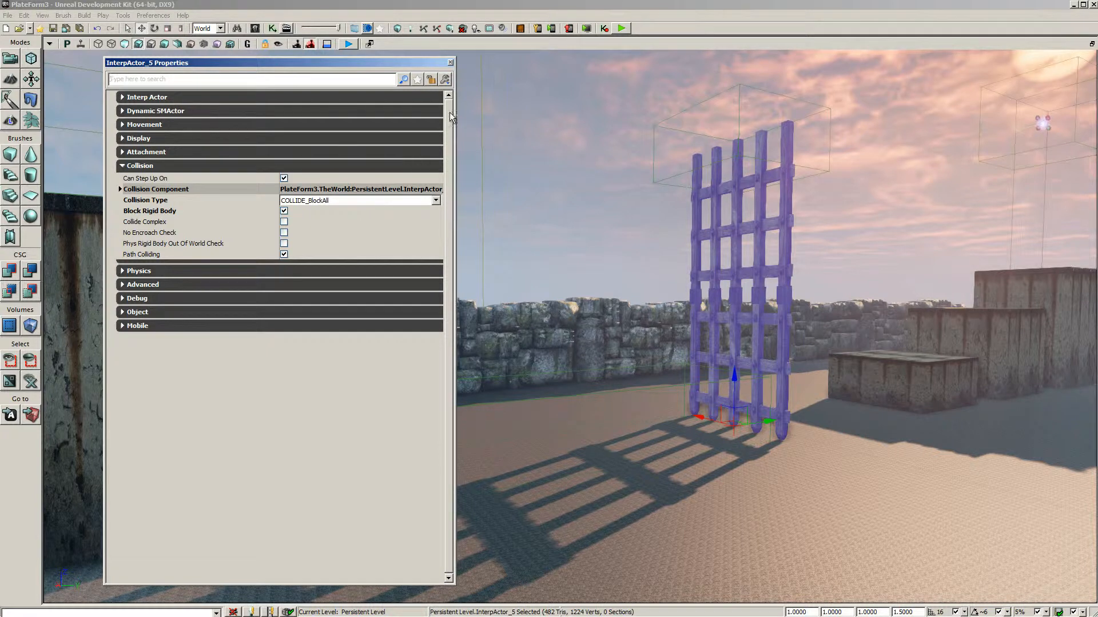
left_click(451, 62)
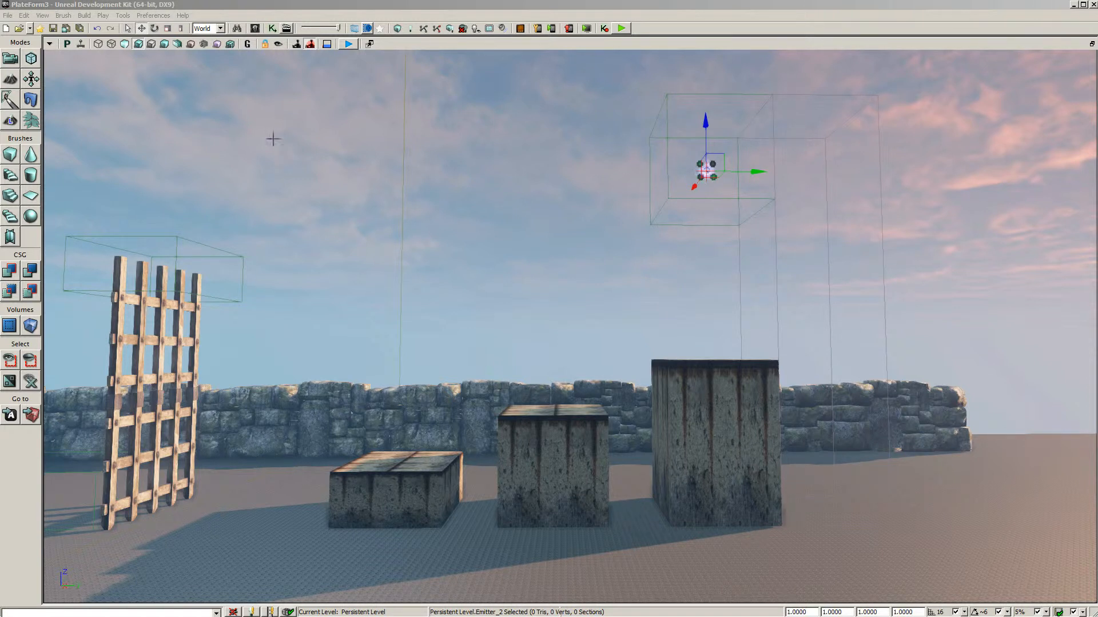
Open Kismet and inspect the "Bravo Fin" string variable and the Log action in the emitter sequence
left_click(273, 28)
scroll(598, 177, "up", 5)
left_click_drag(494, 399, 442, 501)
left_click_drag(513, 194, 618, 429)
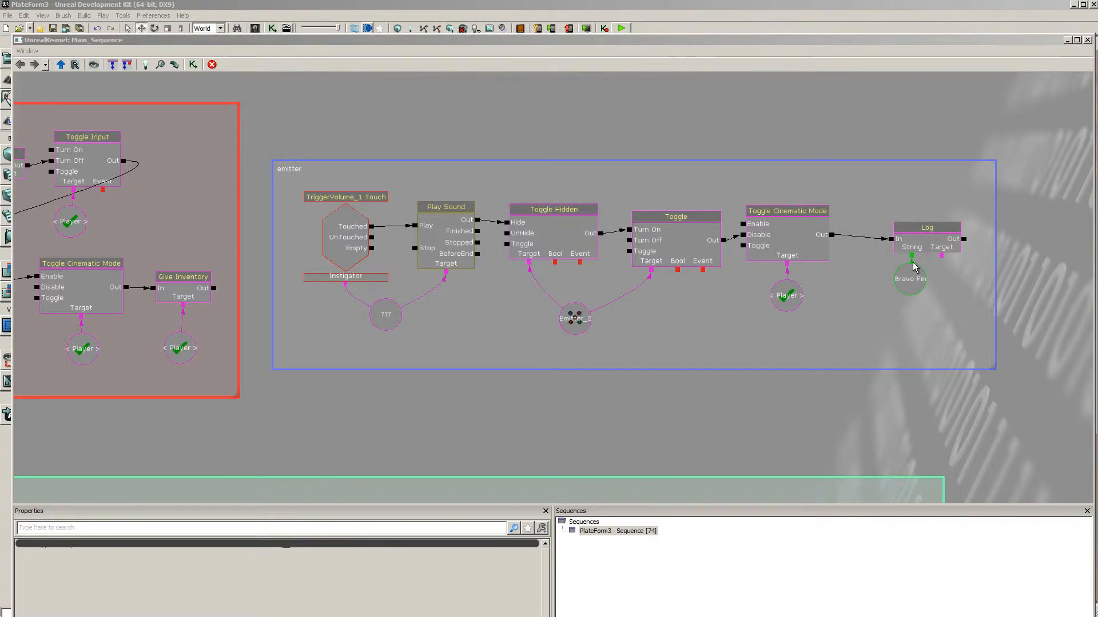
left_click(911, 280)
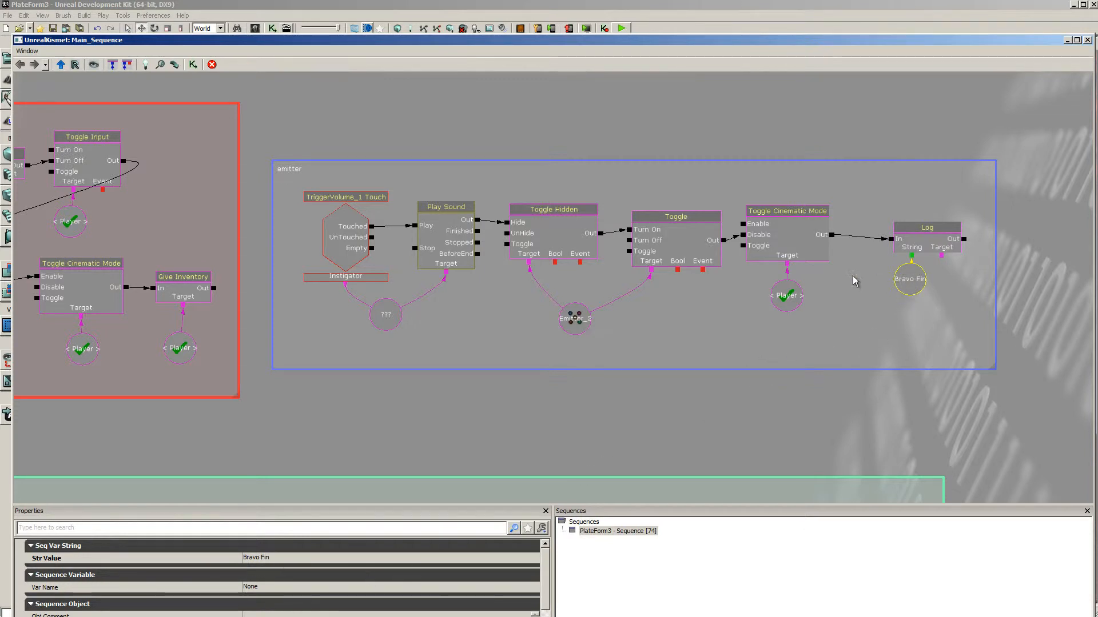
left_click(923, 244)
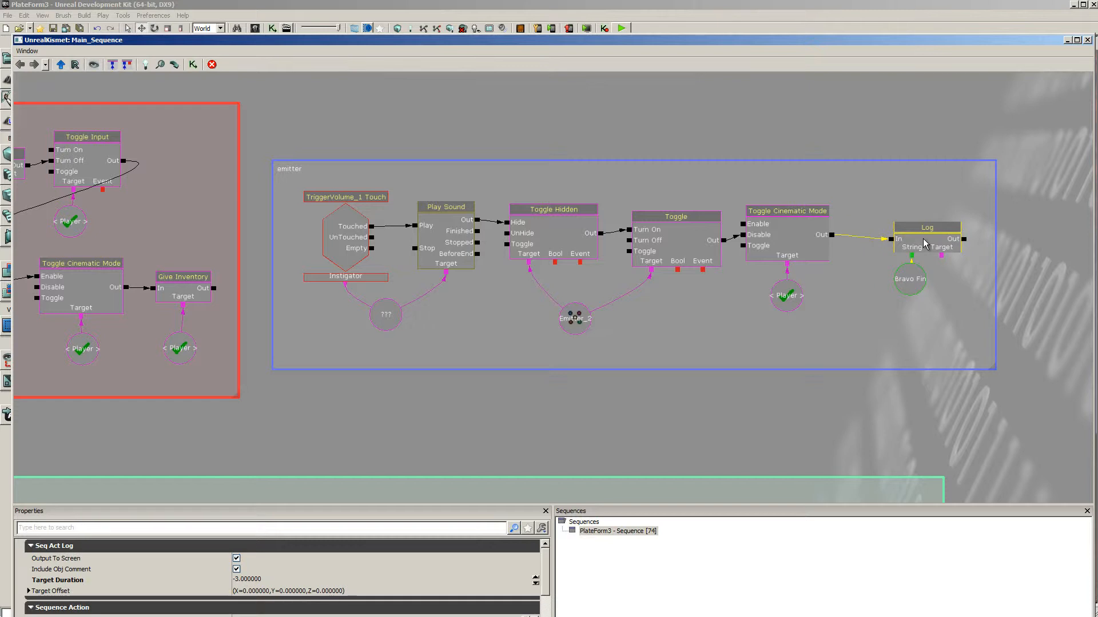
Look up the Log action among the Misc new actions without adding a node
right_click(864, 79)
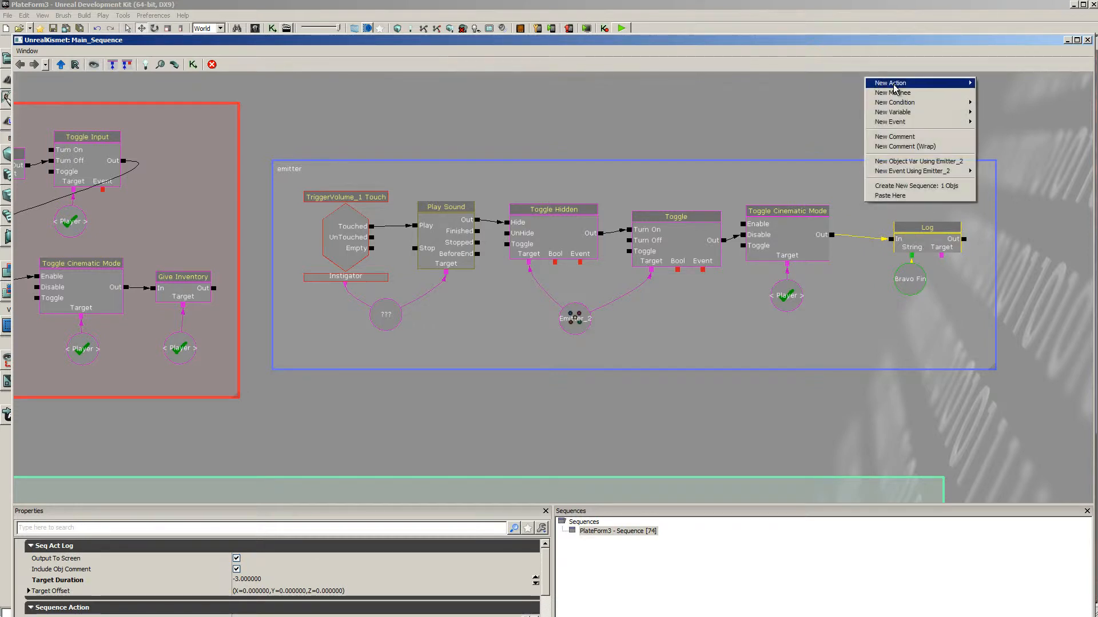
mouse_move(898, 84)
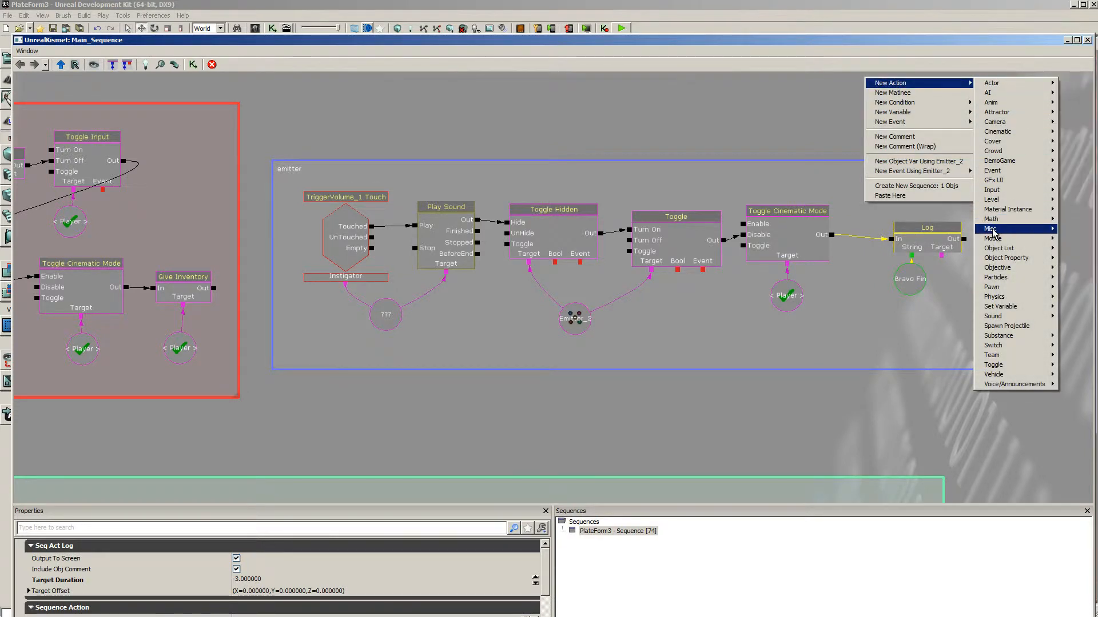
mouse_move(993, 230)
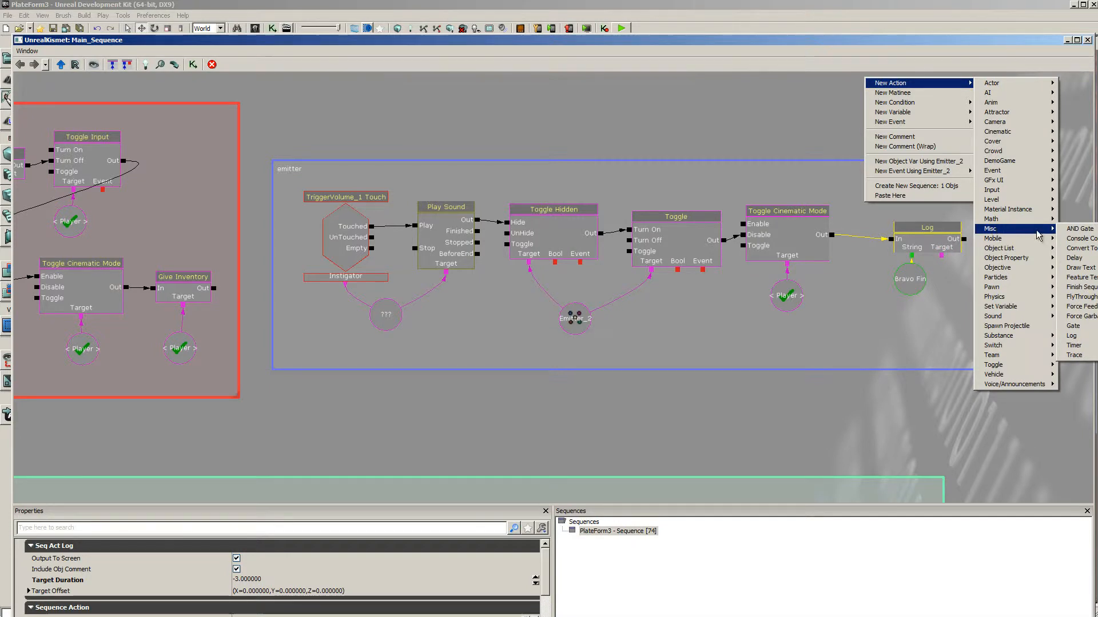
left_click_drag(869, 319, 882, 337)
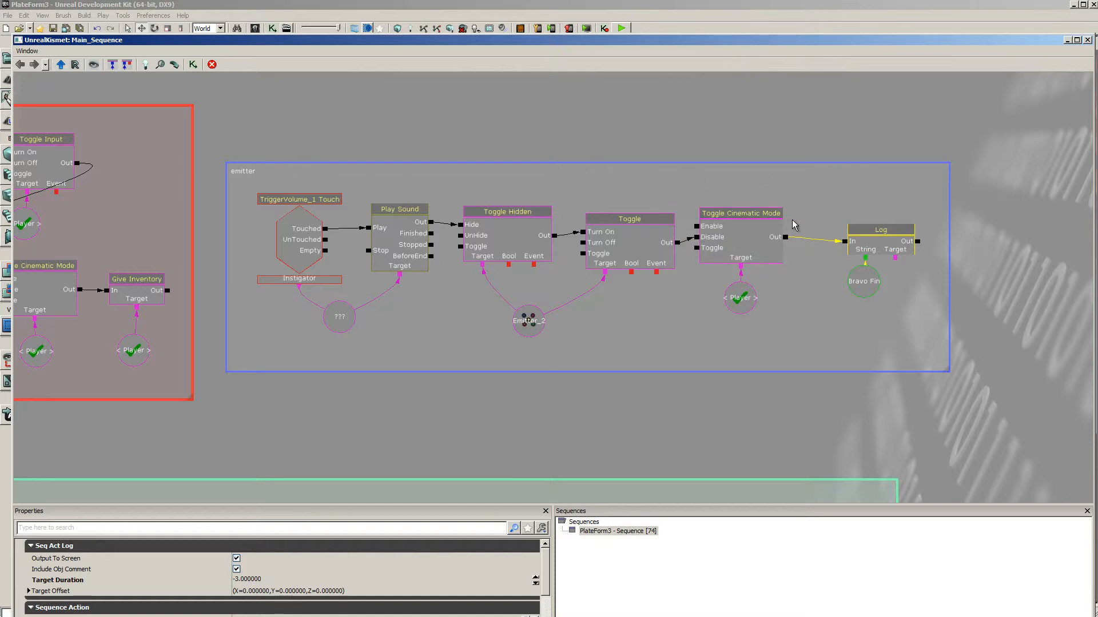
Inspect the Toggle Cinematic Mode action's properties in the emitter sequence
left_click(742, 232)
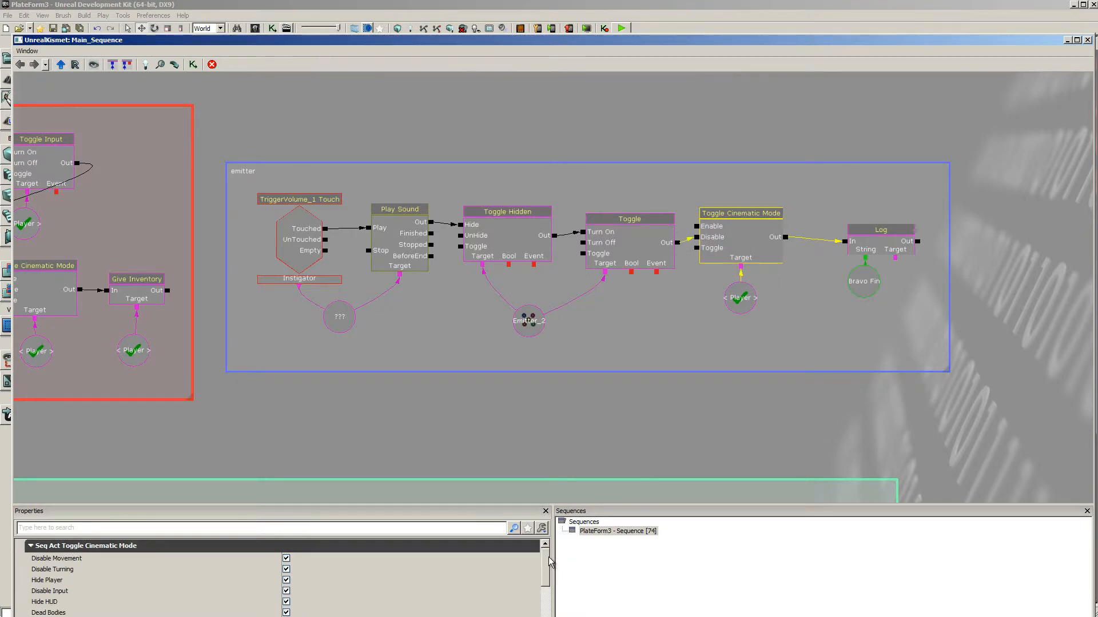
left_click_drag(548, 557, 548, 561)
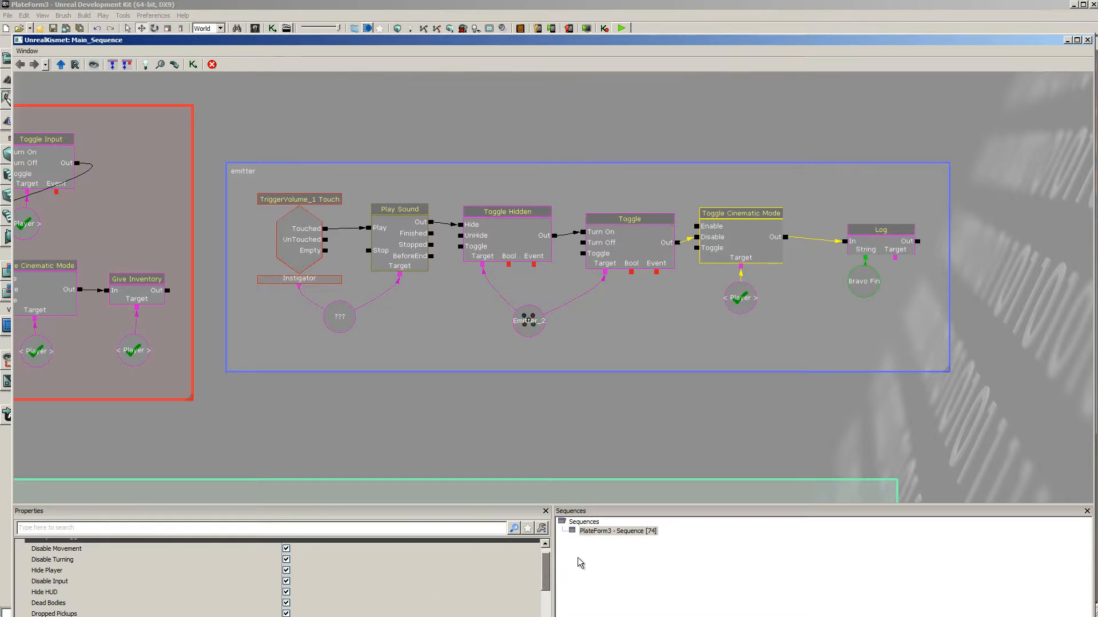
left_click(869, 432)
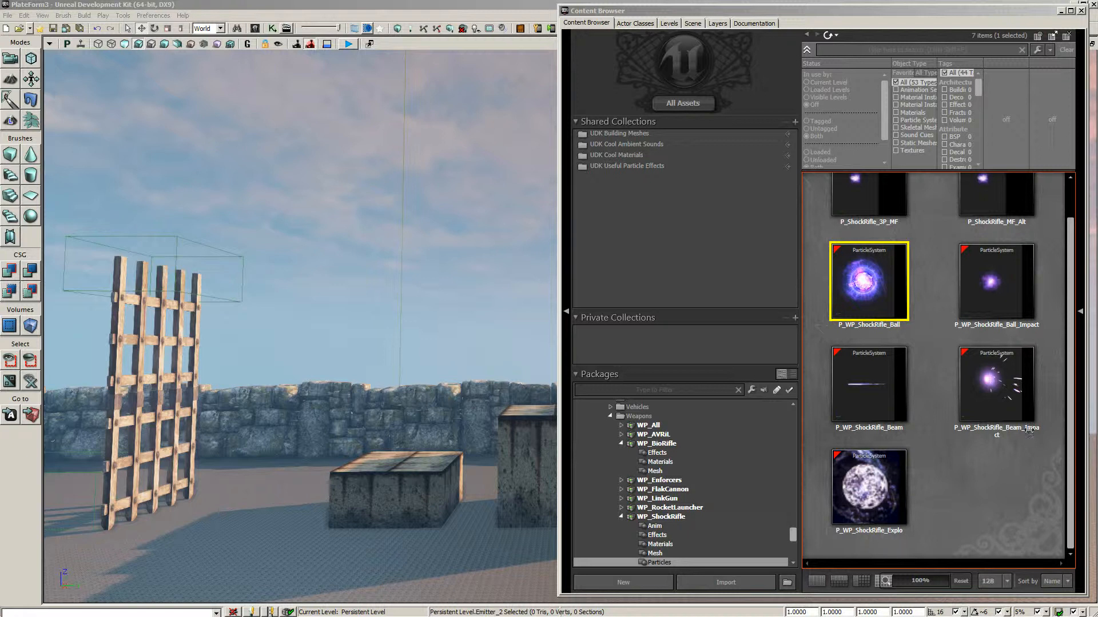
Open the P_WP_ShockRifle_Ball particle system in Cascade, examine its preview up close, and close the editor
double_click(881, 287)
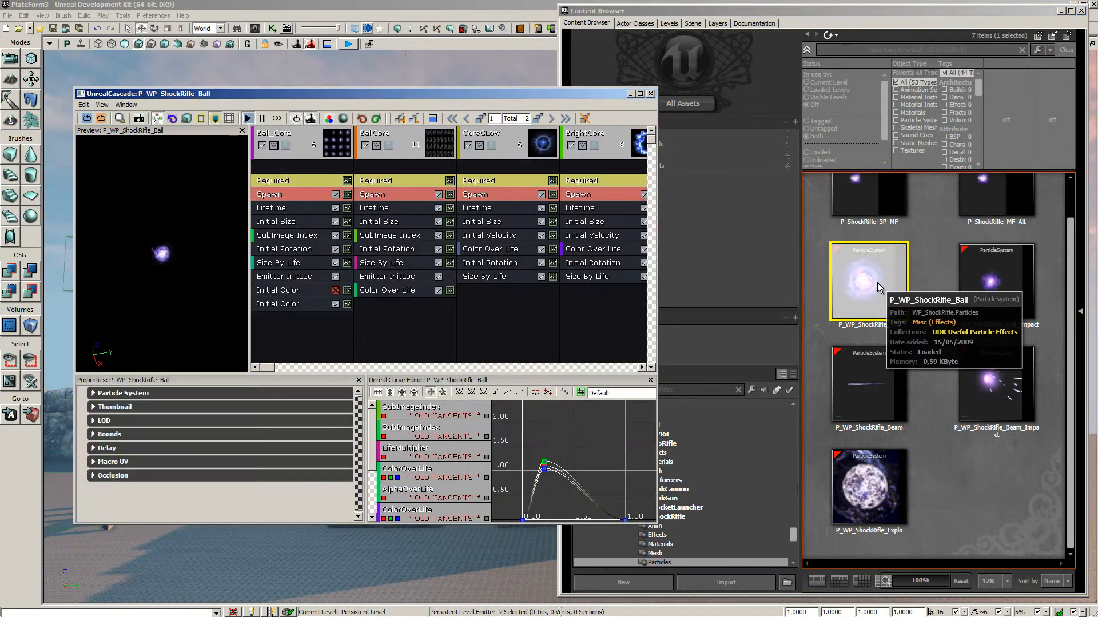
scroll(165, 222, "up", 5)
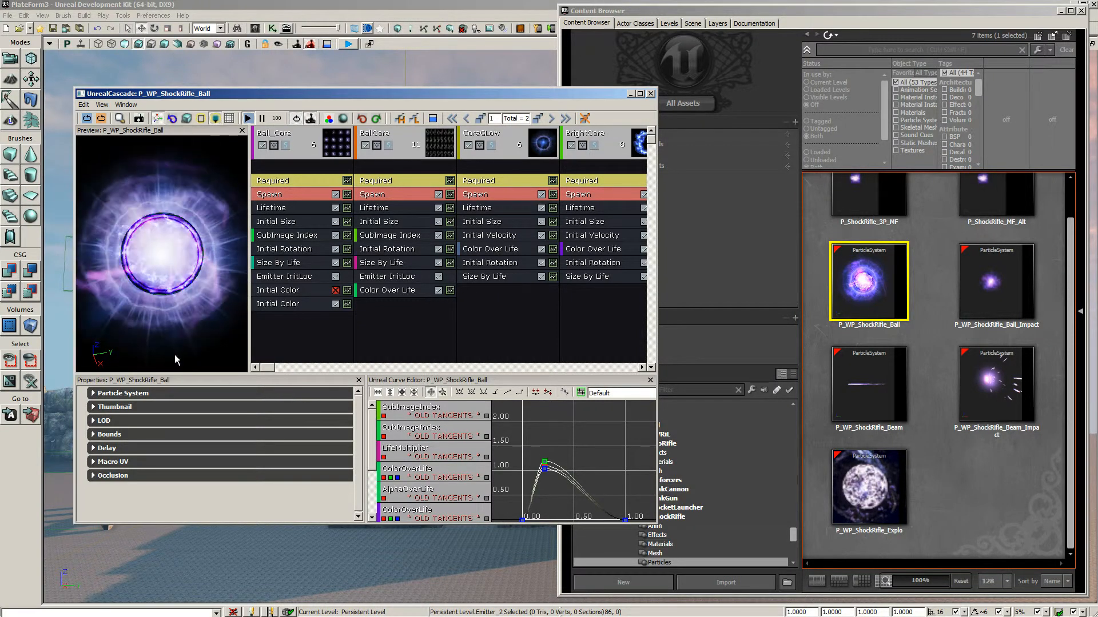
left_click(650, 93)
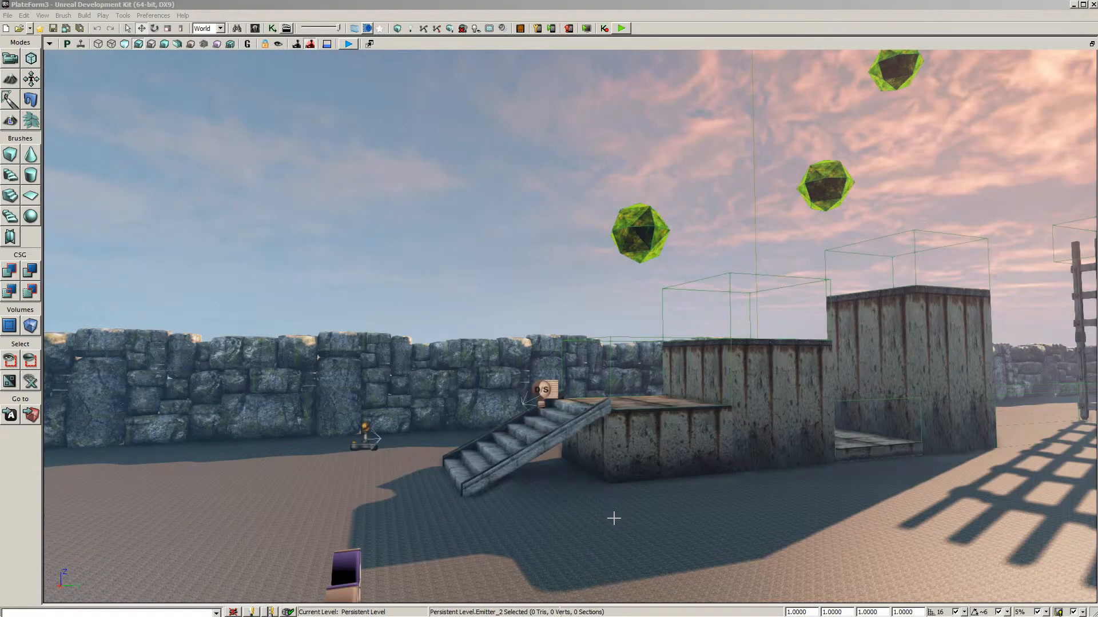
In the Sequence Depart group in Kismet, connect Modify Property's Out directly to Give Inventory's In
right_click_drag(610, 518, 642, 518)
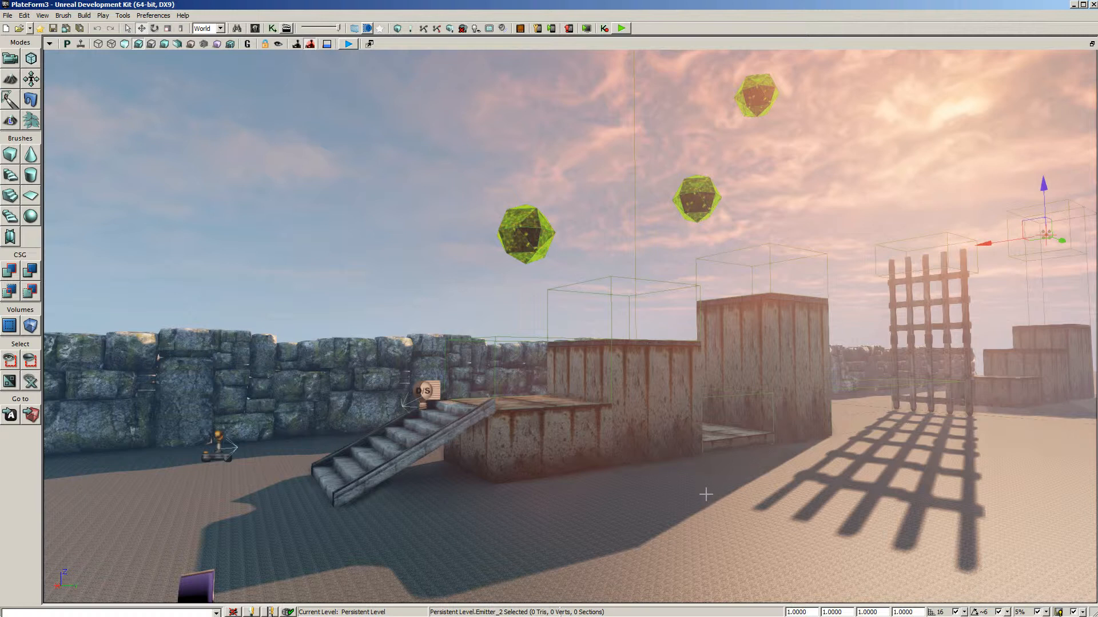
left_click_drag(704, 494, 661, 507)
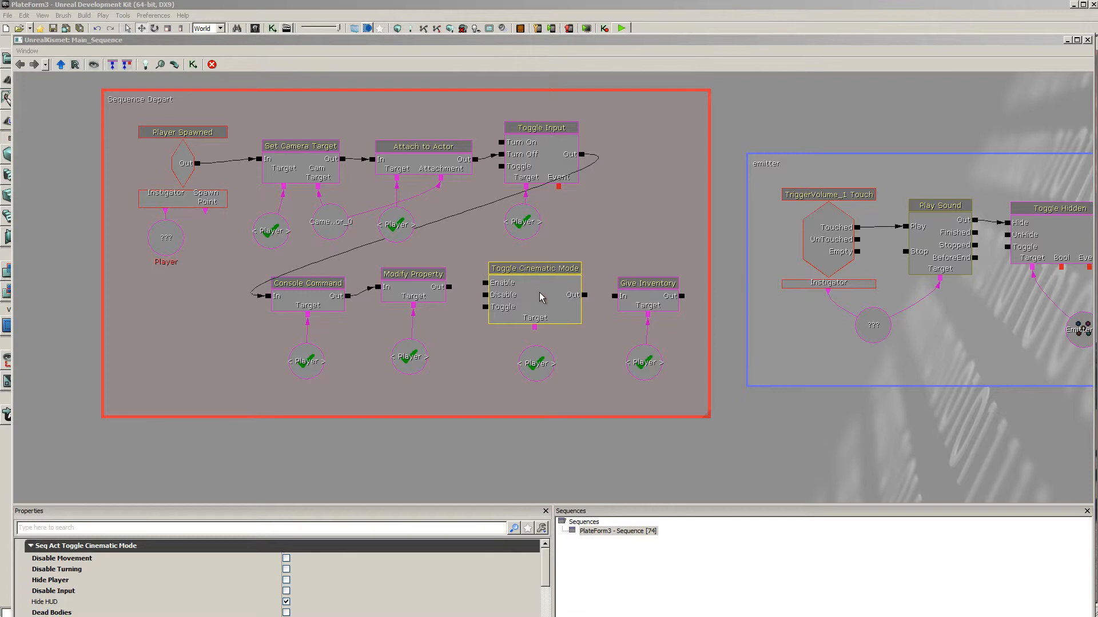
left_click_drag(449, 287, 615, 301)
Add UTWeap_RocketLauncher_Content to the Give Inventory action's inventory list and close Kismet
left_click(660, 305)
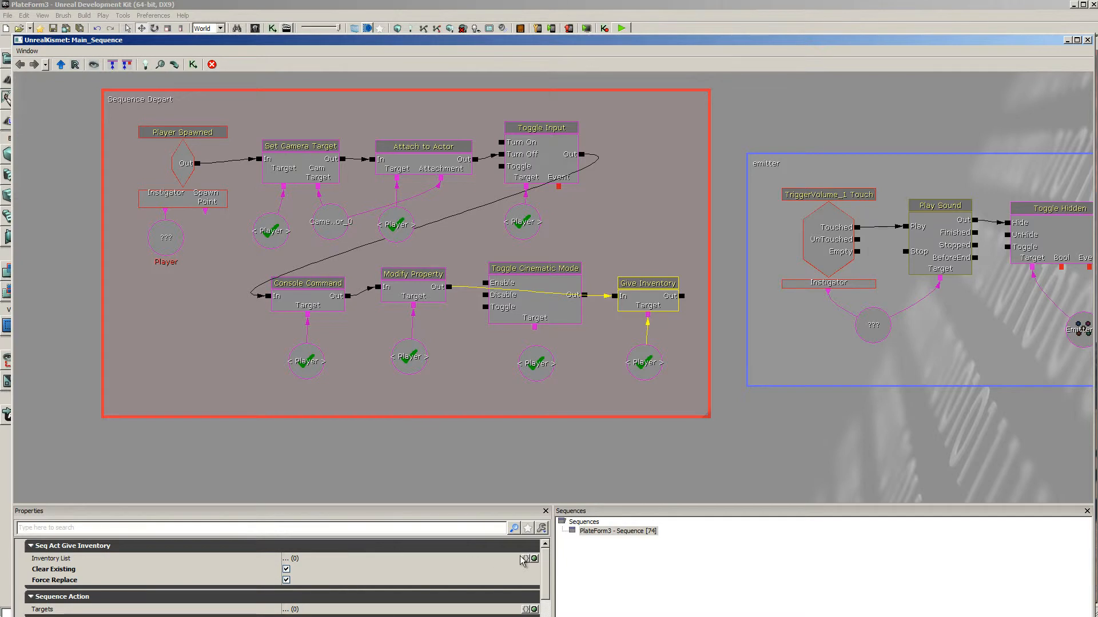
left_click(534, 559)
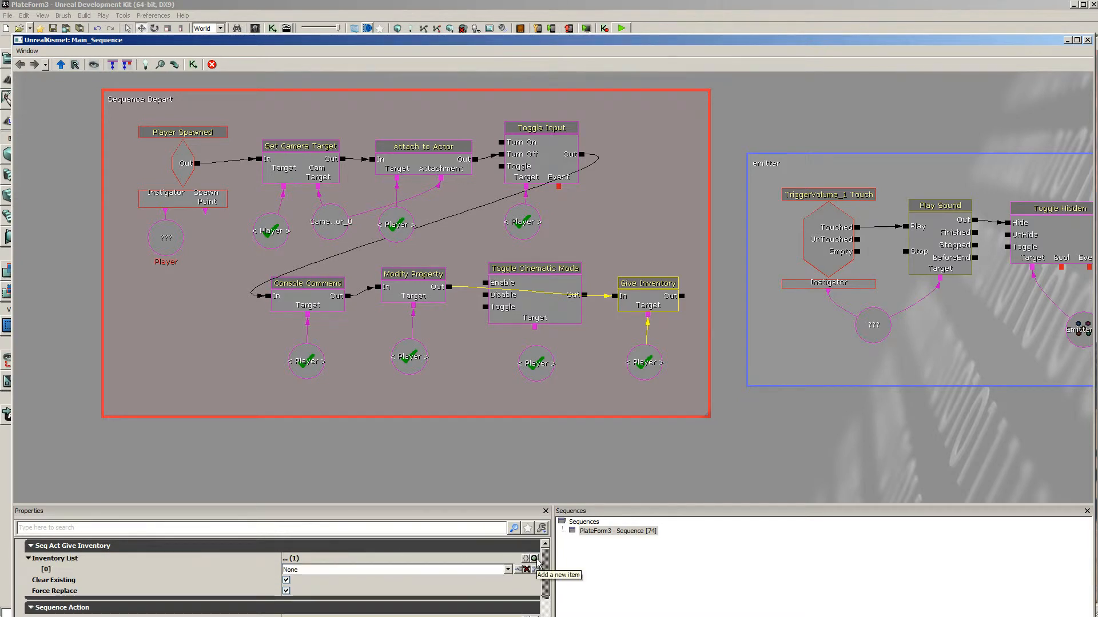
left_click(507, 570)
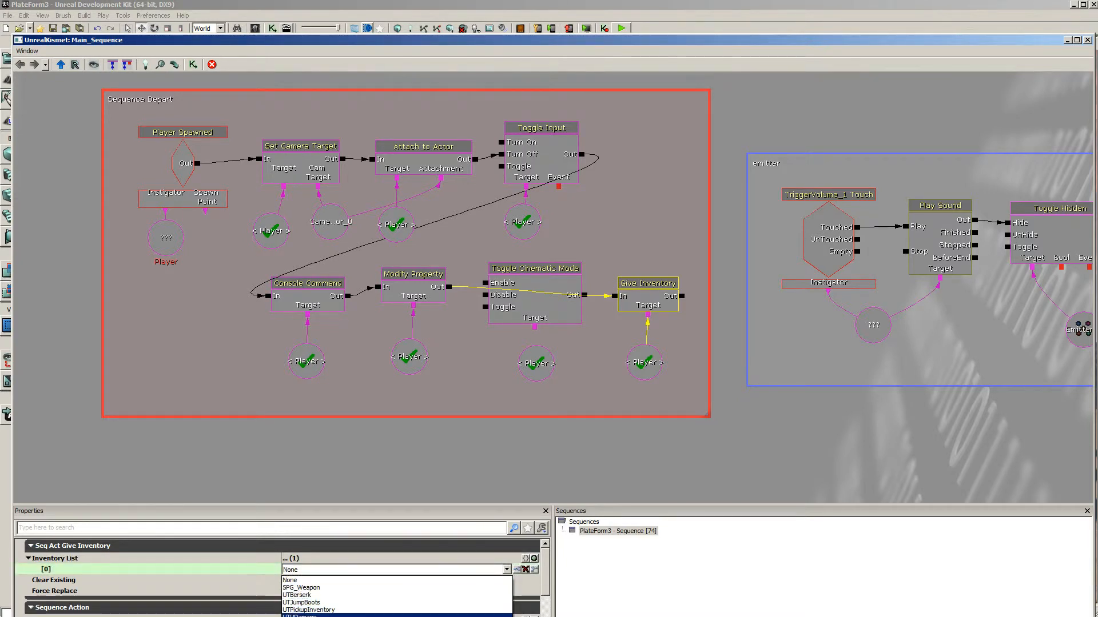
left_click(338, 616)
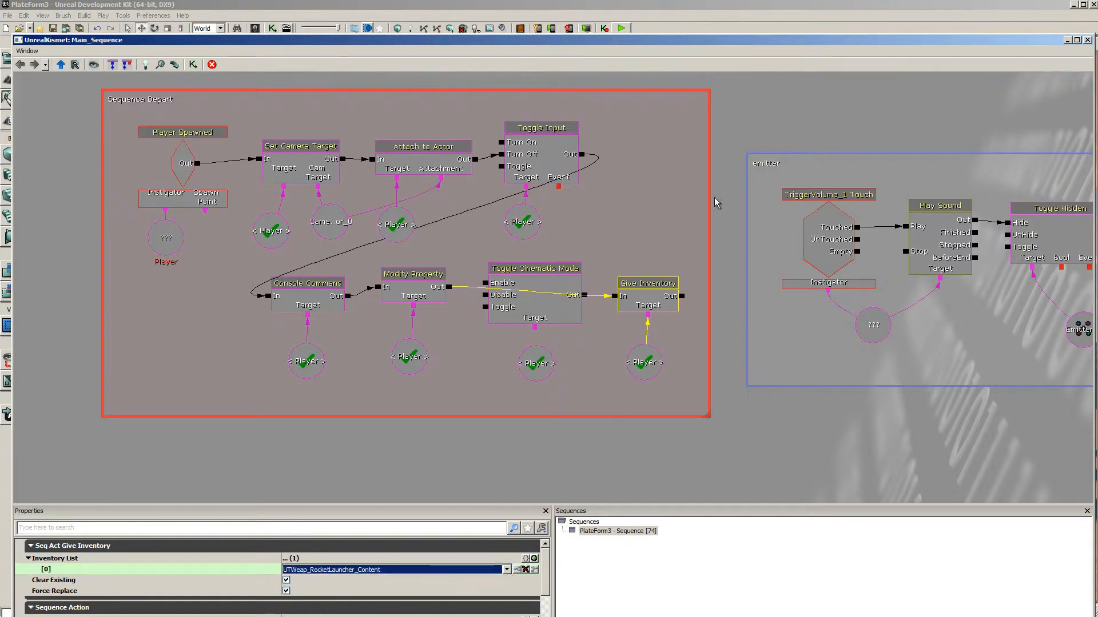
left_click(1087, 40)
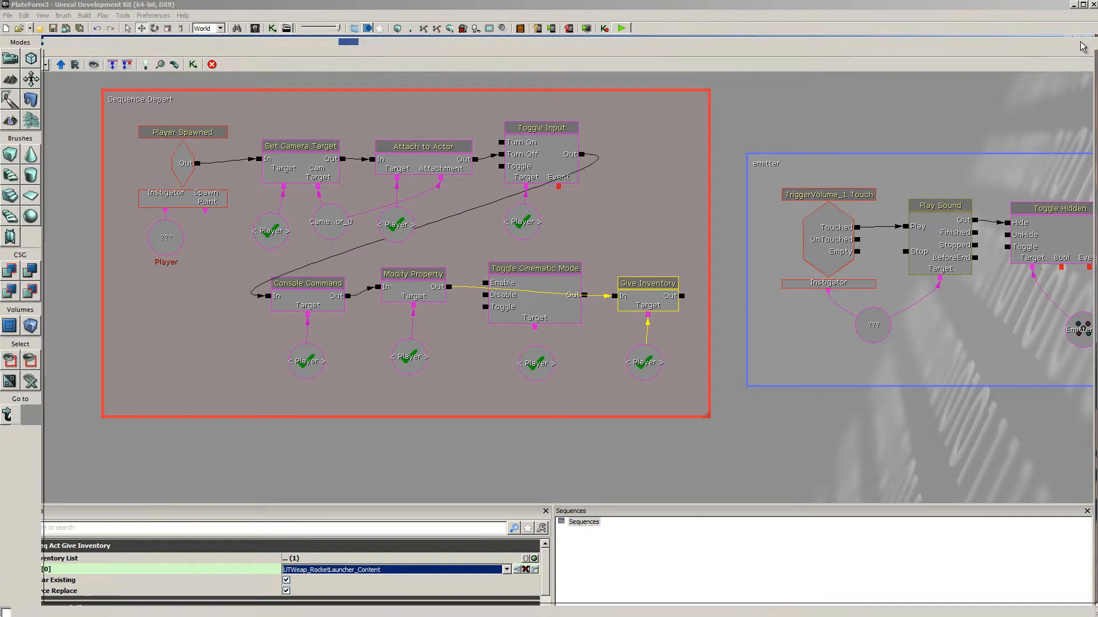
Playtest the level in the editor, fire the rocket launcher several times, and end the session
left_click(620, 31)
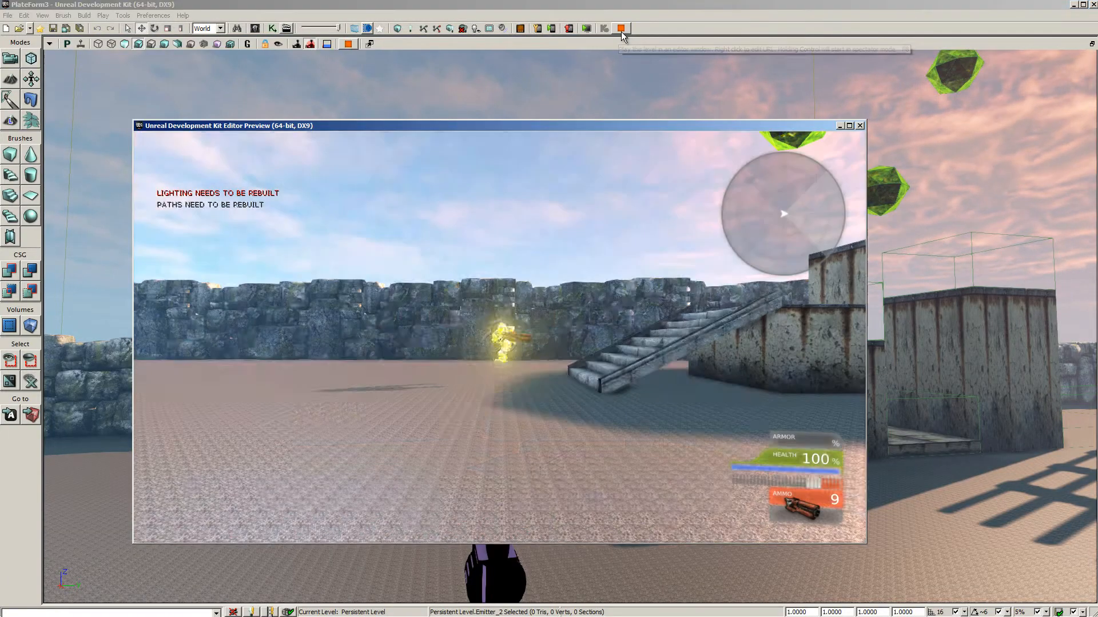
left_click(619, 140)
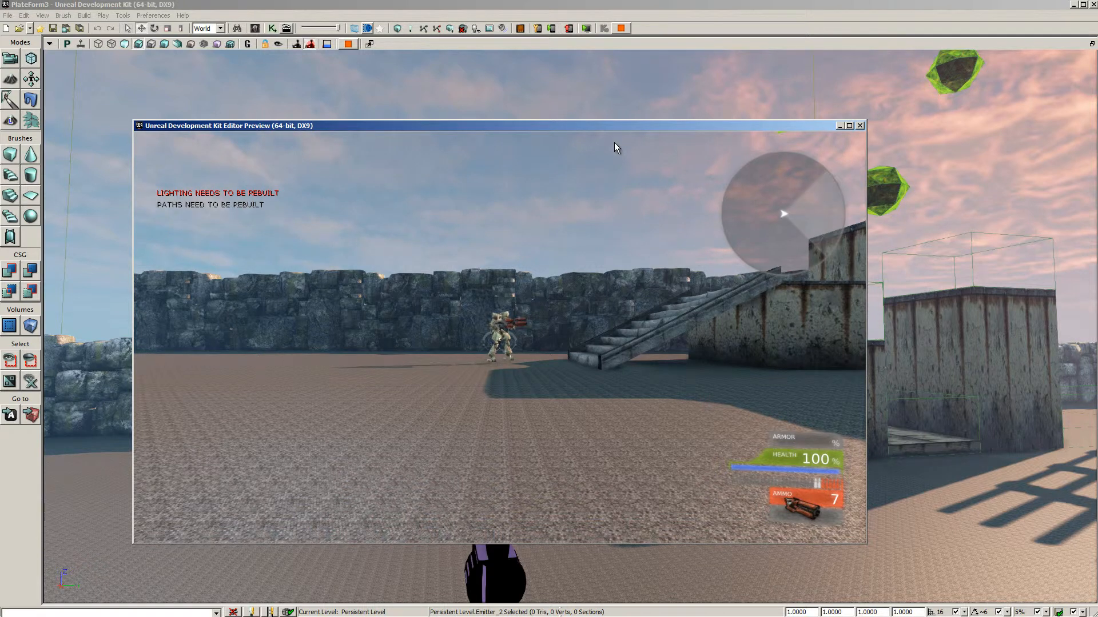
left_click(614, 143)
left_click(614, 142)
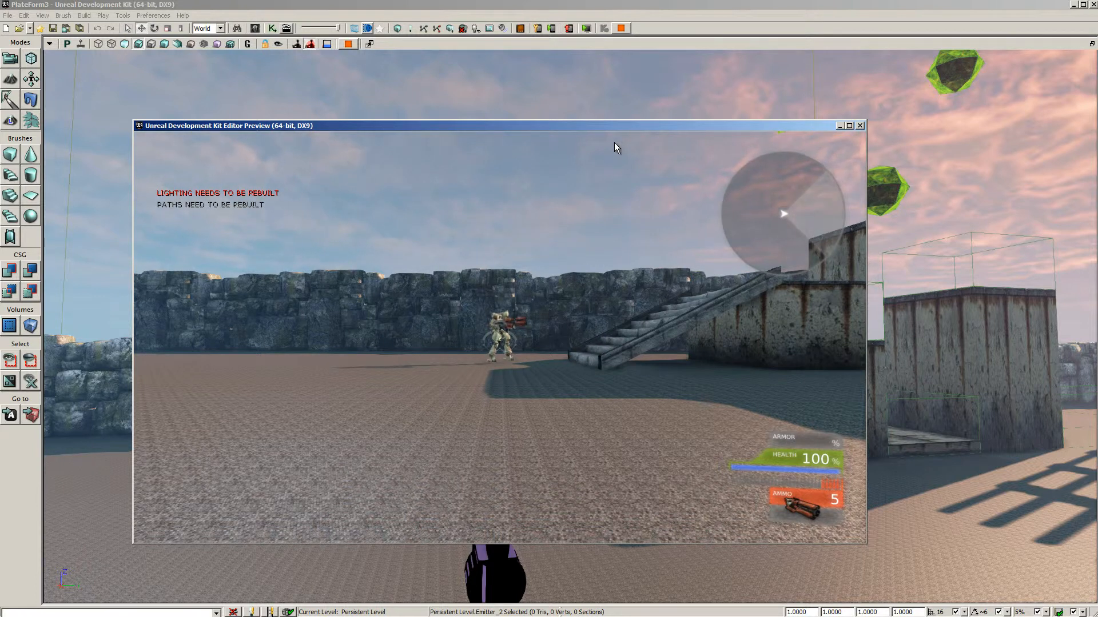
key("Escape")
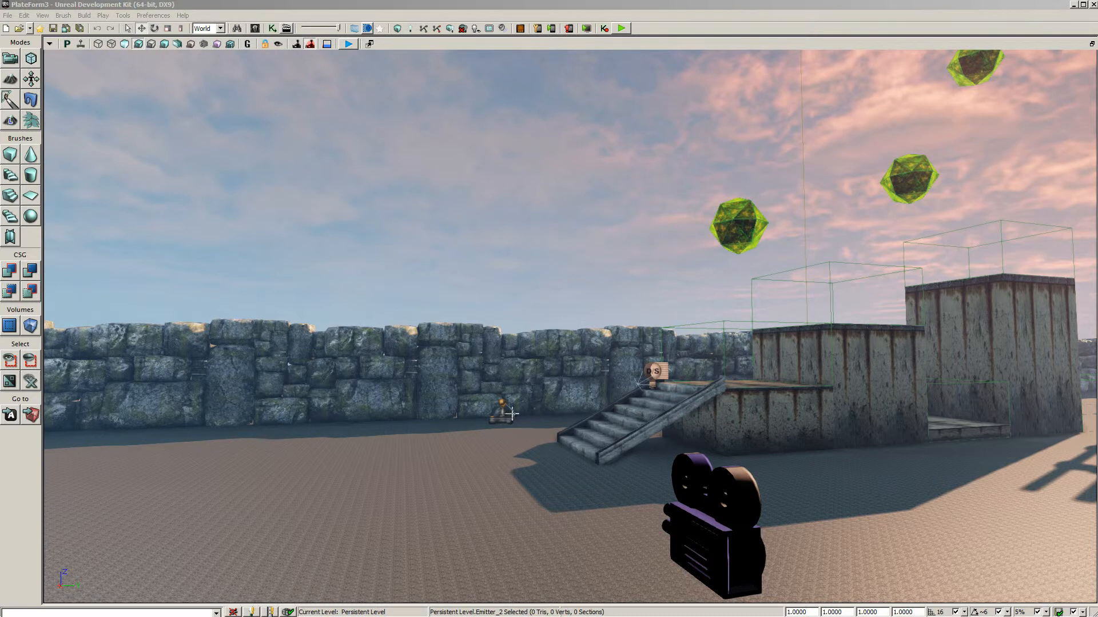
mouse_move(533, 501)
left_mouse_down()
mouse_move(518, 500)
mouse_move(544, 501)
left_mouse_up()
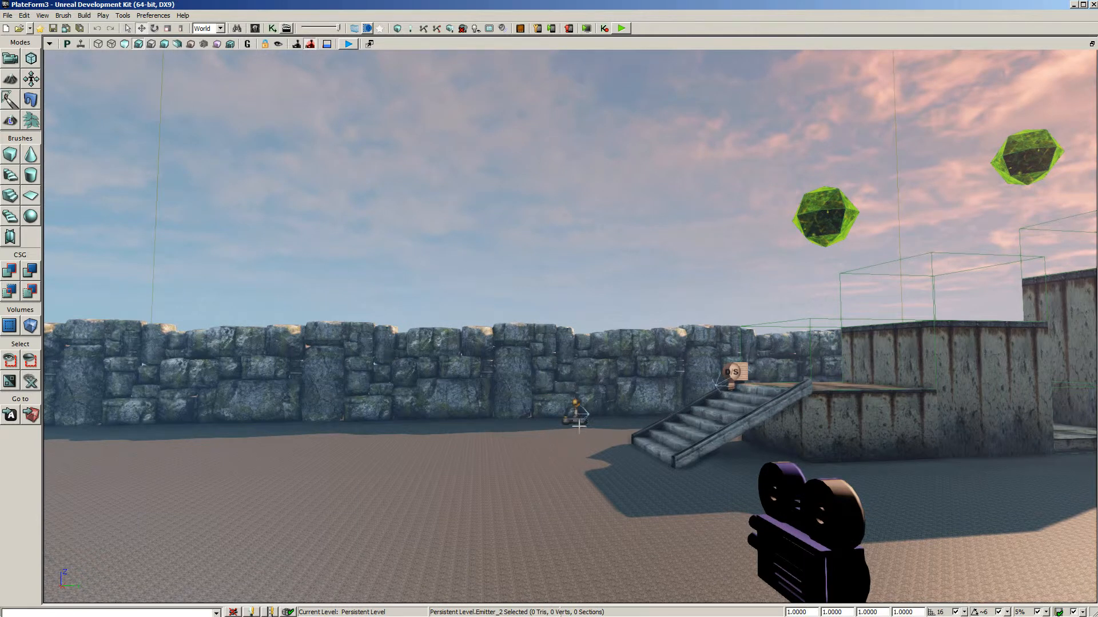
left_click_drag(533, 459, 550, 465)
right_click_drag(536, 465, 532, 470)
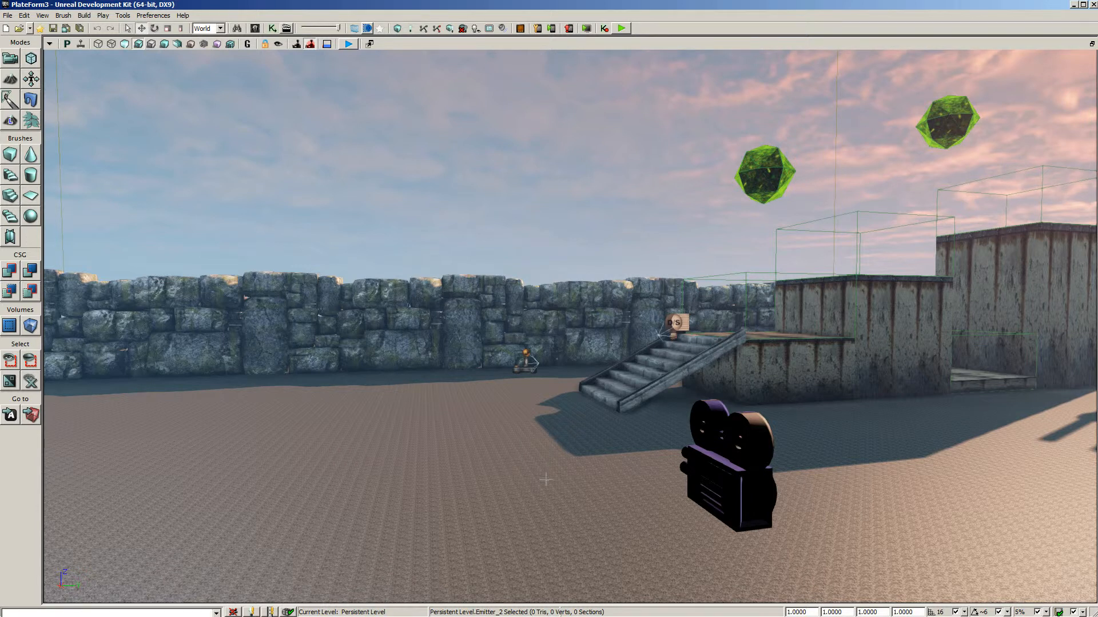
mouse_move(545, 479)
left_mouse_down()
mouse_move(534, 453)
mouse_move(553, 478)
left_mouse_up()
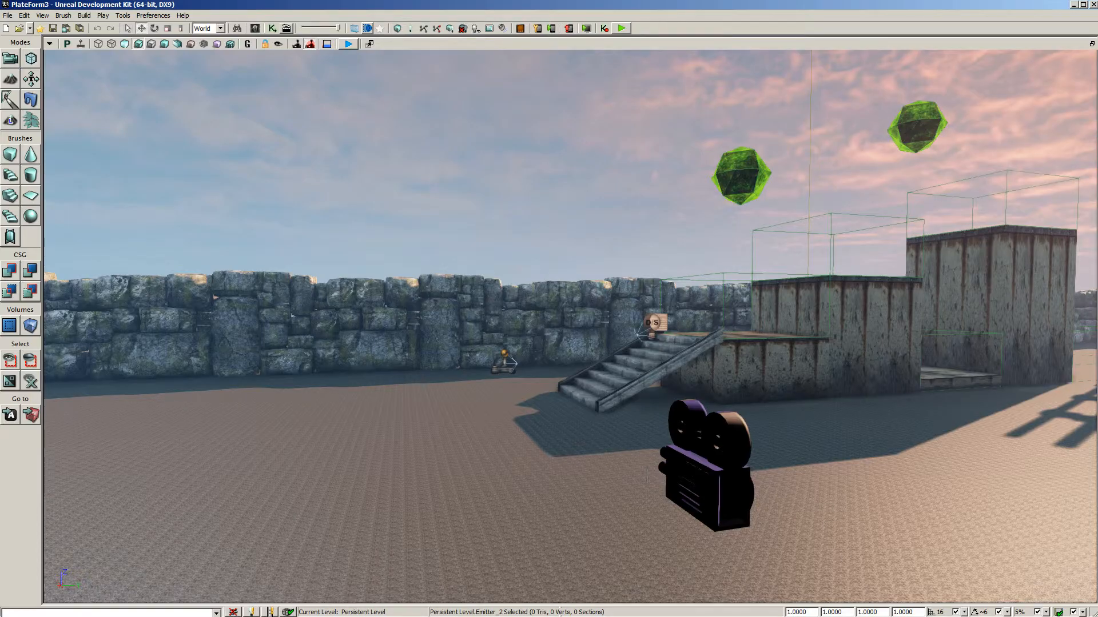
Switch to Internet Explorer, open the Platformer Starter Kit page from the UDK Gems list, and read its overview
key("alt+Tab")
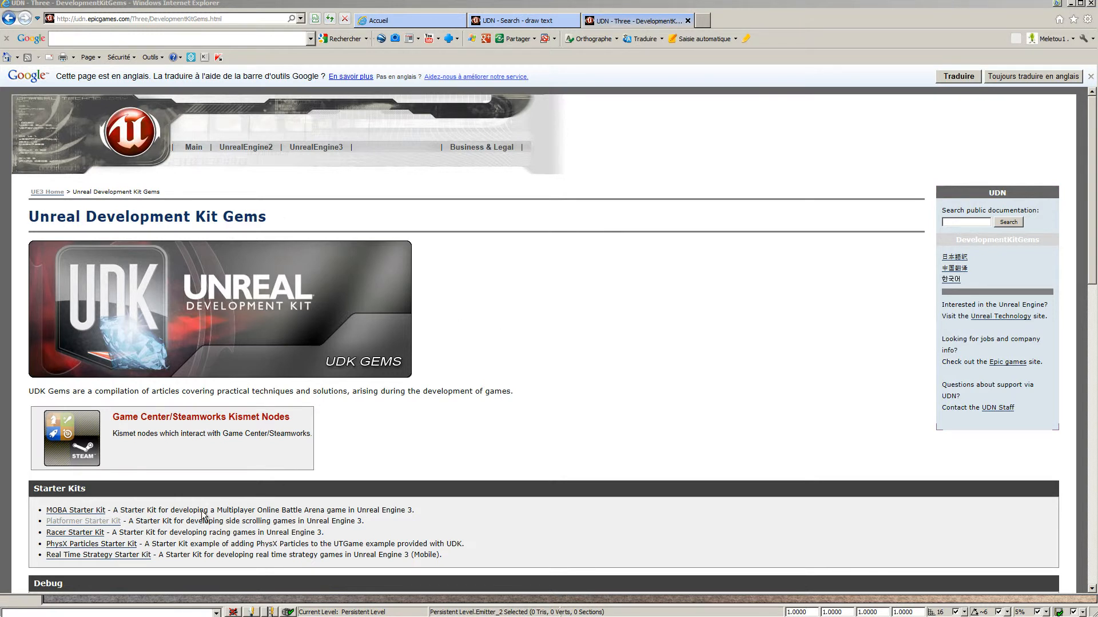
left_click(79, 524)
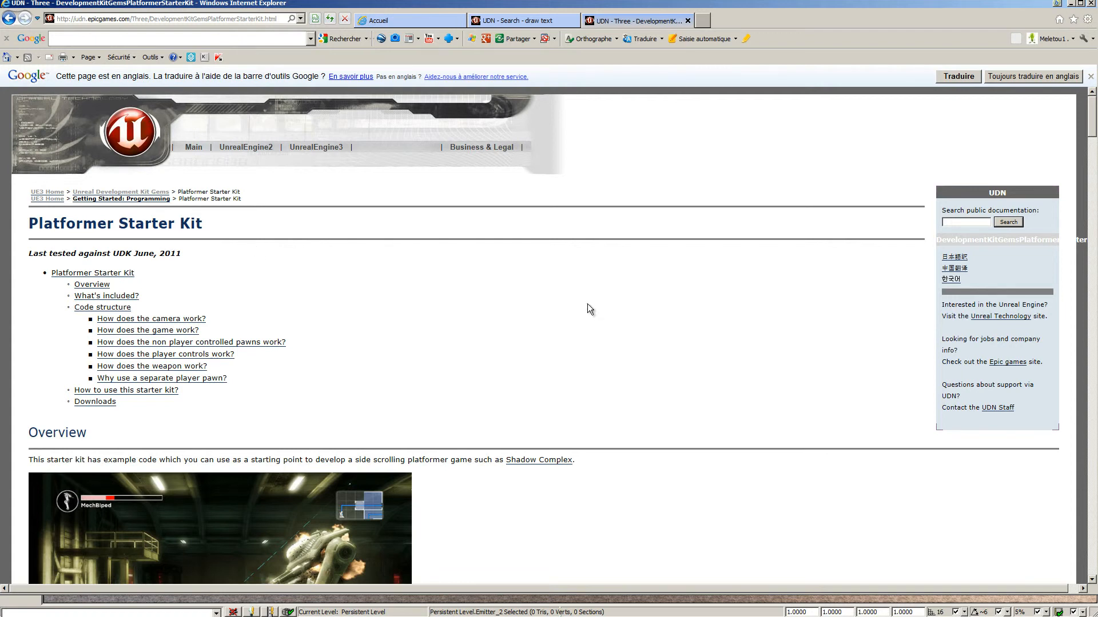
scroll(1092, 116, "down", 2)
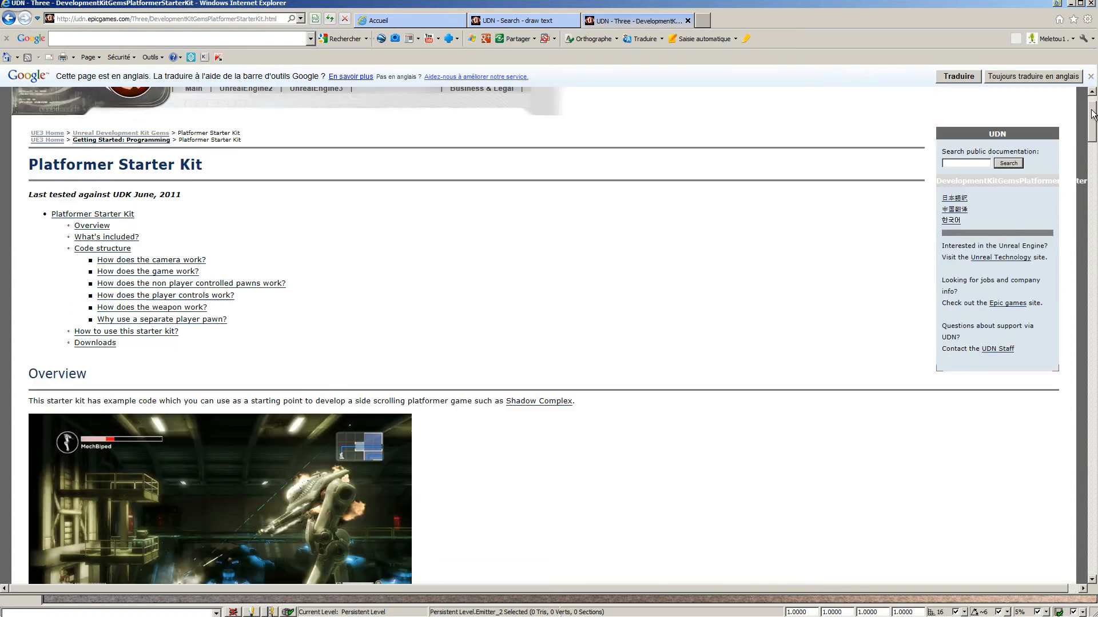
left_click_drag(1091, 111, 1094, 112)
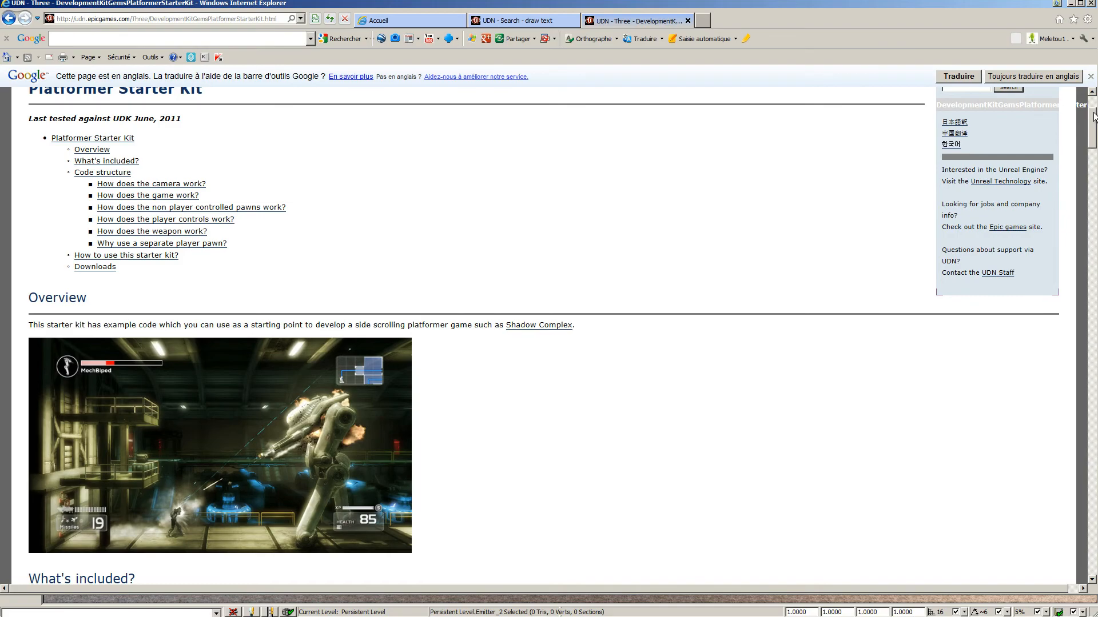